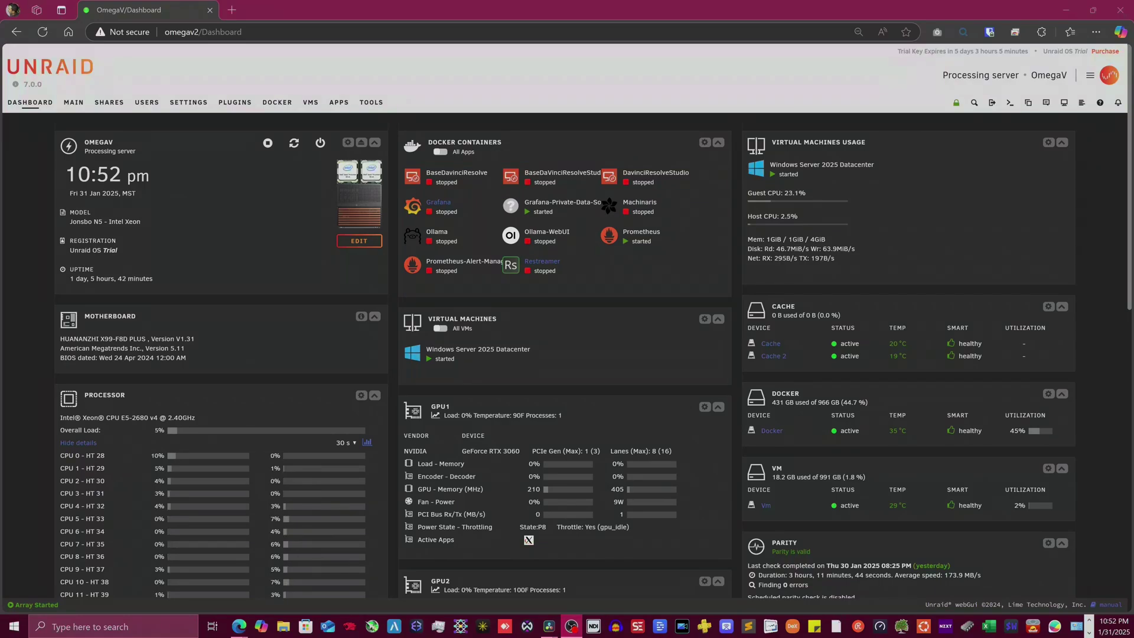
- Switch to the Windows Server virtual machine's console and view the Project Server's network options
{"action": "key", "text": "alt+Tab"}
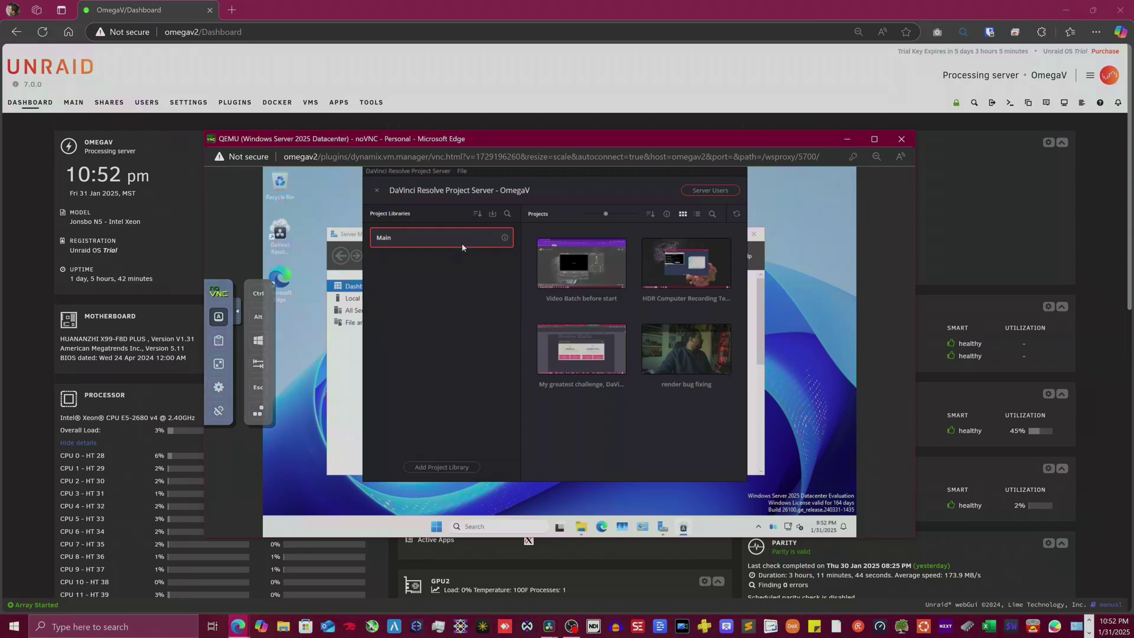
{"action": "left_click", "coordinate": [462, 171]}
{"action": "mouse_move", "coordinate": [501, 183]}
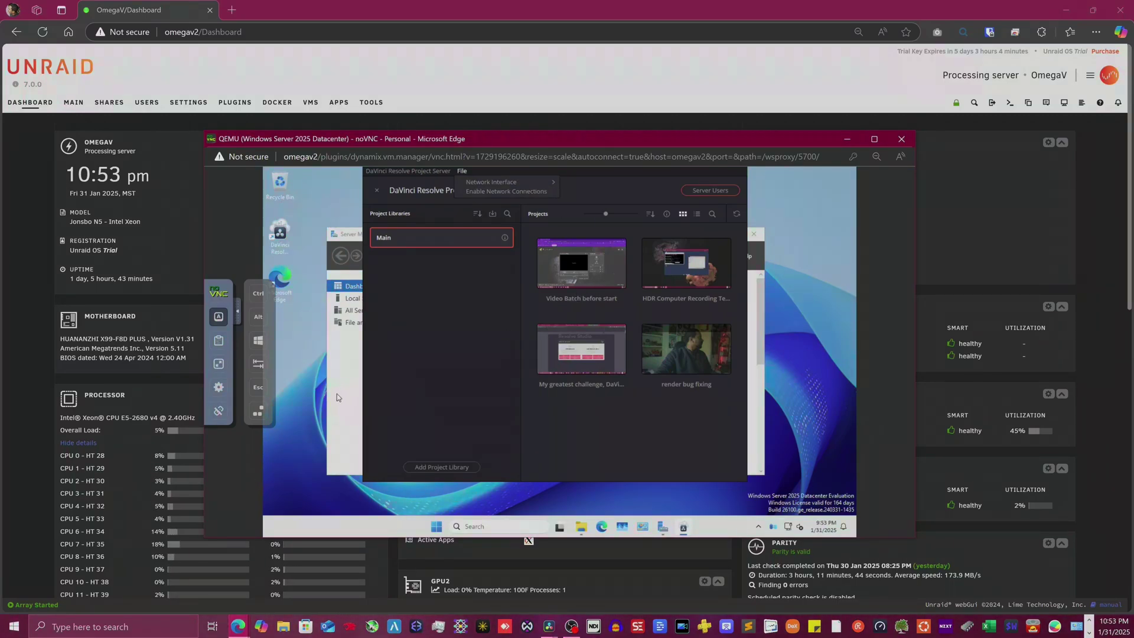
- Close the extra File Explorer window and open the Program Files folder on Local Disk (C:) in the remaining one
{"action": "left_click", "coordinate": [581, 526]}
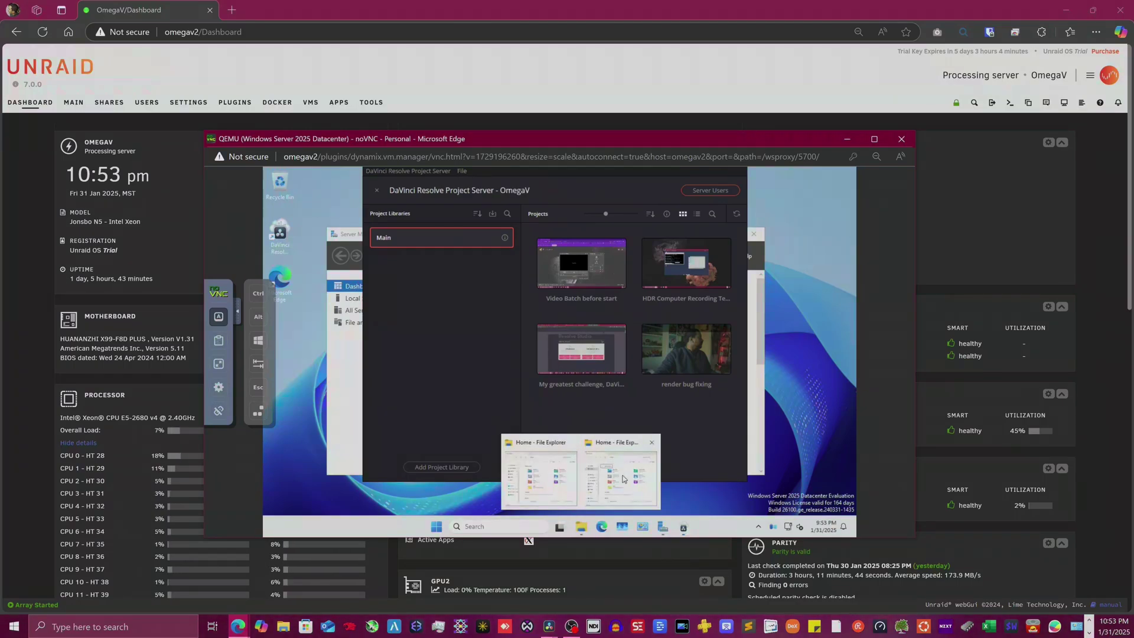
{"action": "left_click", "coordinate": [652, 443]}
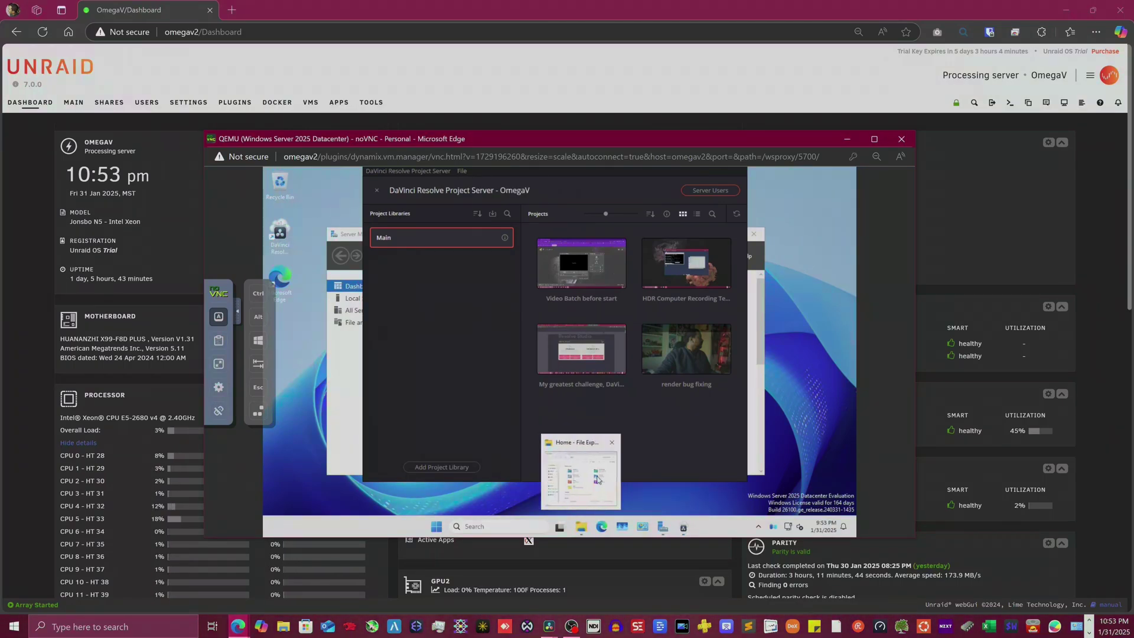
{"action": "left_click", "coordinate": [573, 470]}
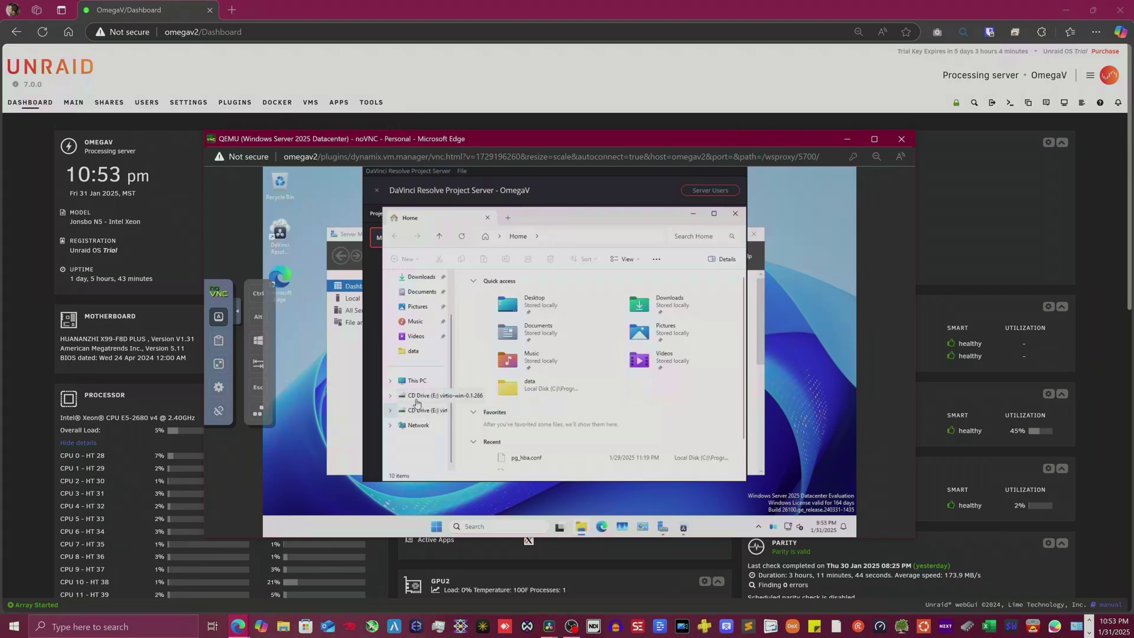
{"action": "left_click", "coordinate": [416, 380]}
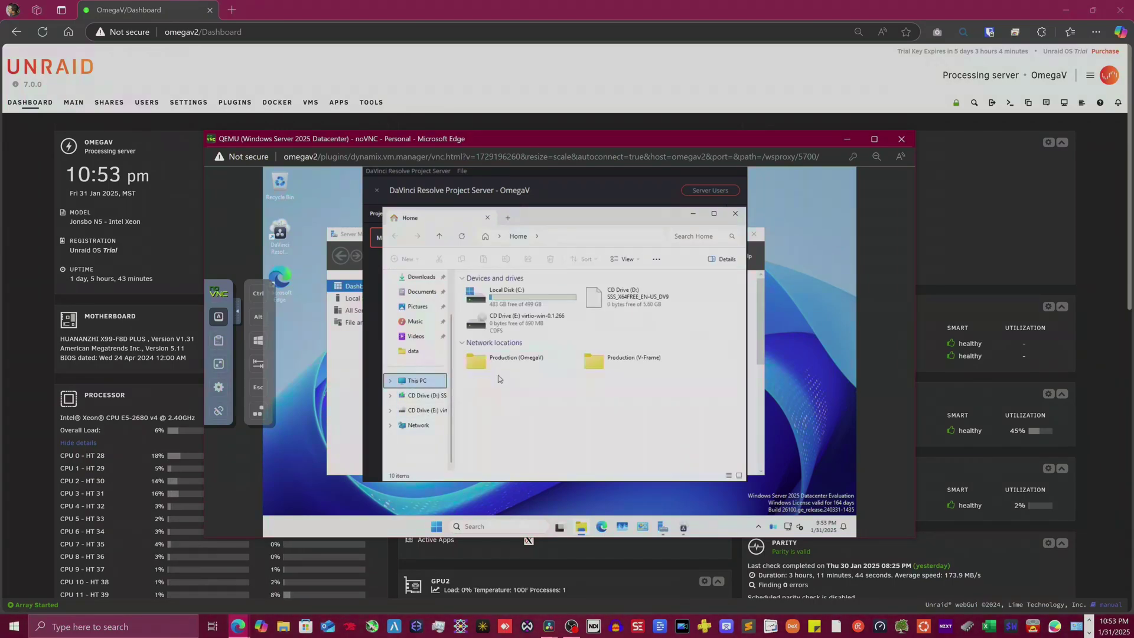
{"action": "double_click", "coordinate": [479, 293]}
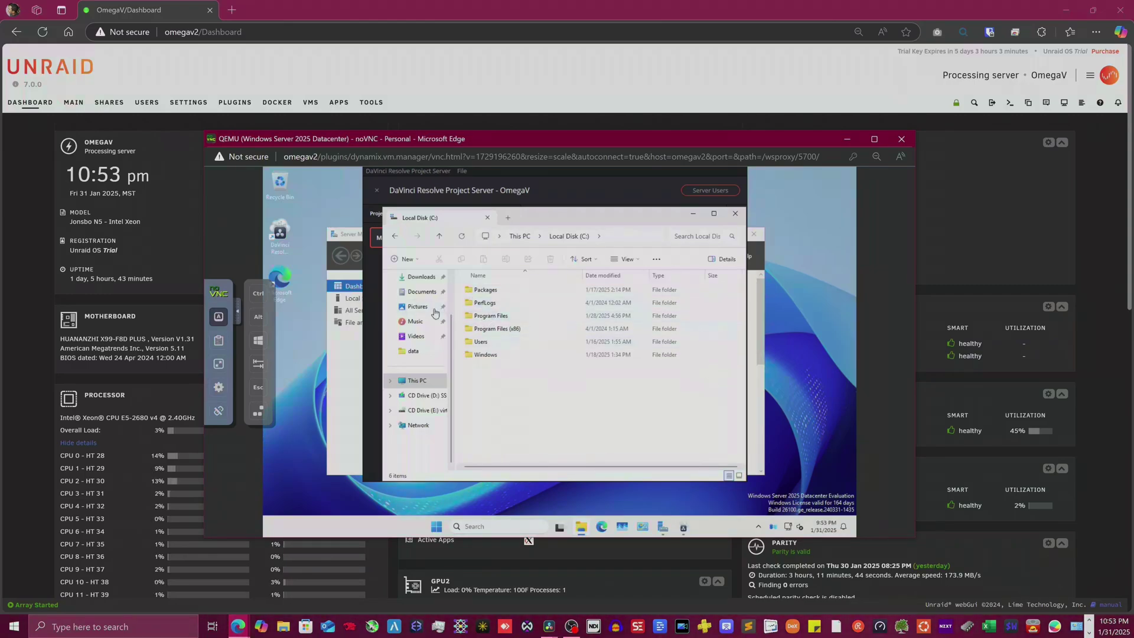
{"action": "double_click", "coordinate": [497, 317]}
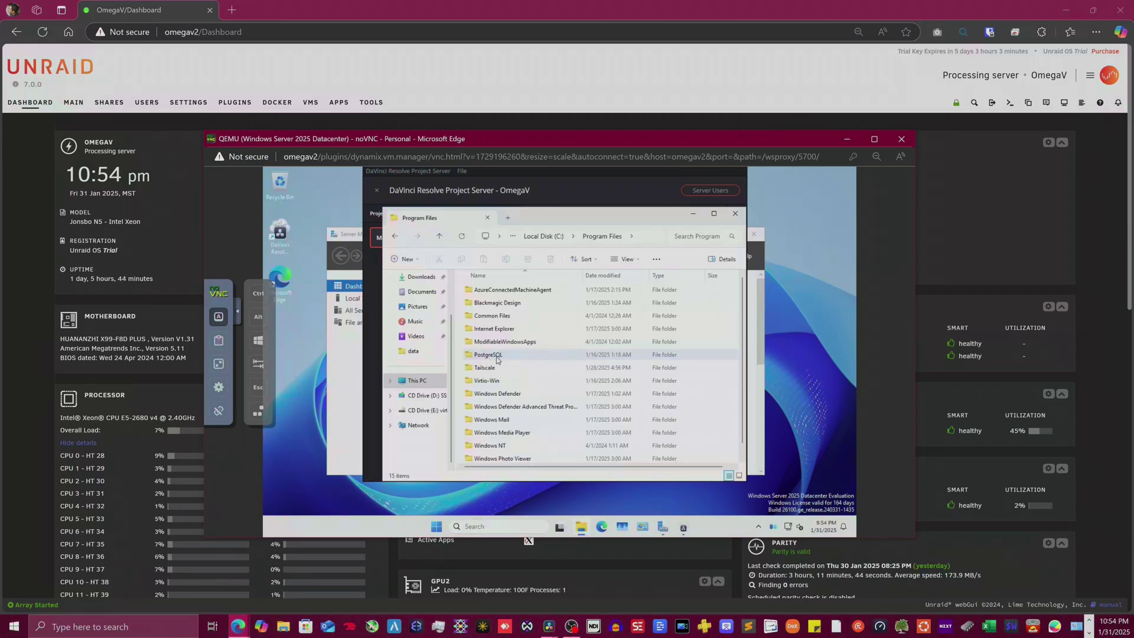
- Open the data folder of PostgreSQL version 13 inside Program Files
{"action": "left_click", "coordinate": [495, 357]}
{"action": "double_click", "coordinate": [495, 355]}
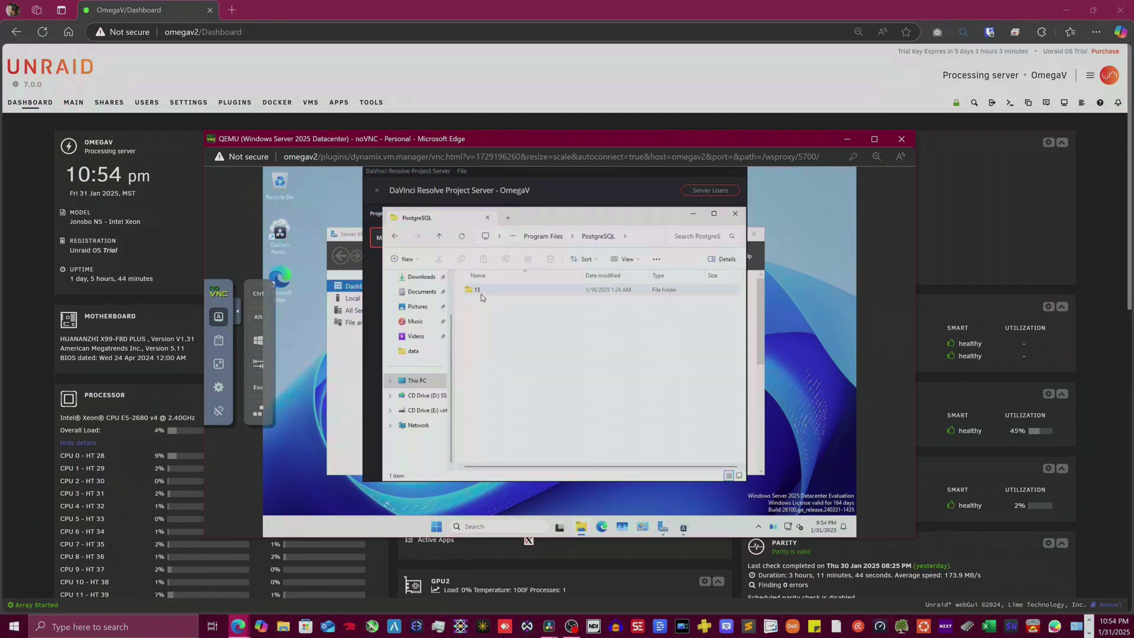
{"action": "double_click", "coordinate": [481, 290]}
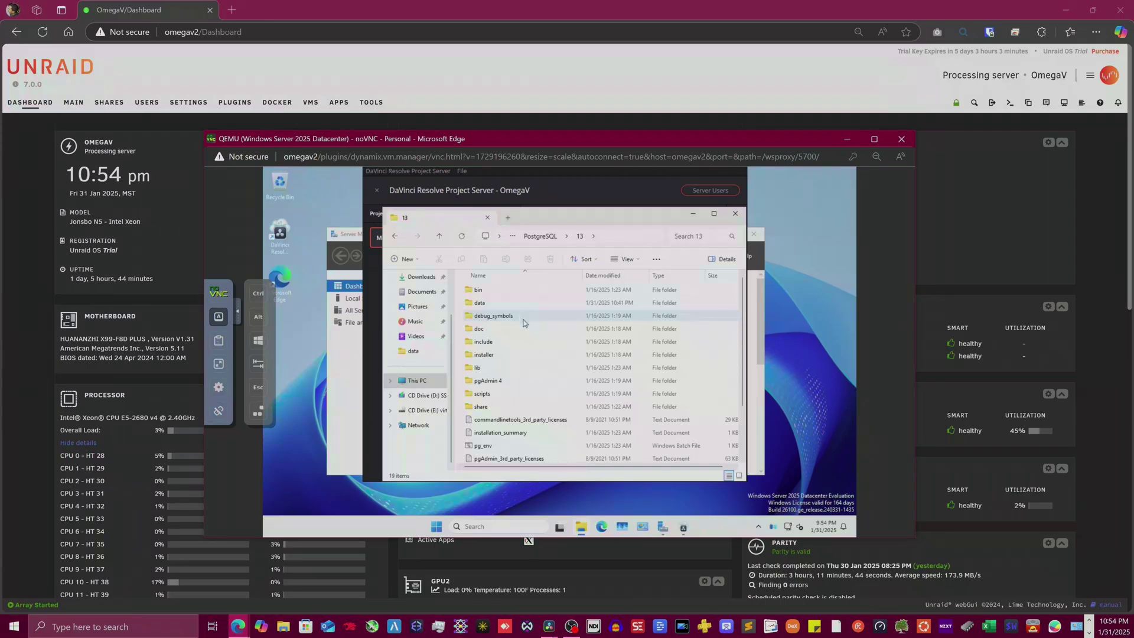
{"action": "scroll", "coordinate": [522, 328], "scroll_direction": "down", "scroll_amount": 2}
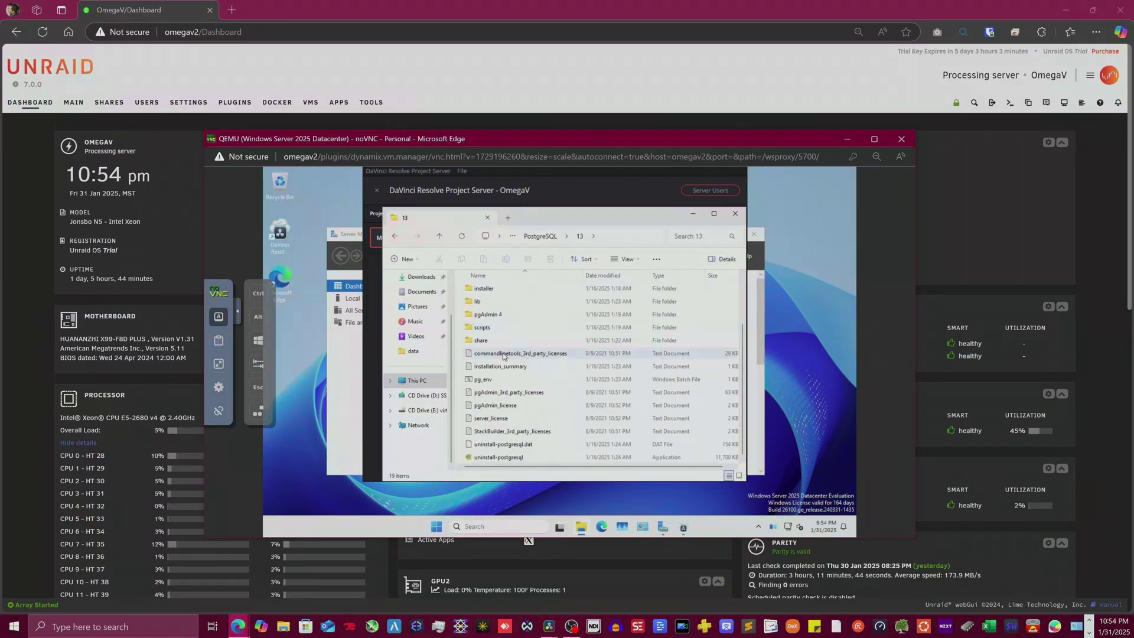
{"action": "scroll", "coordinate": [501, 358], "scroll_direction": "up", "scroll_amount": 3}
{"action": "double_click", "coordinate": [487, 303]}
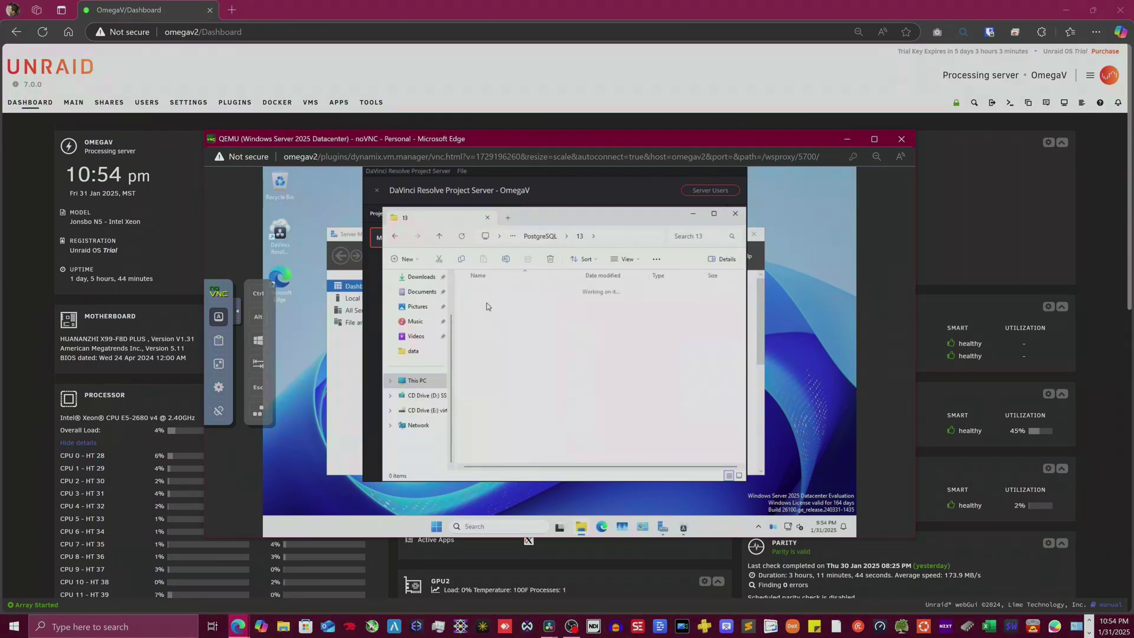
- Open the pg_hba.conf file from the data folder in Notepad
{"action": "scroll", "coordinate": [488, 306], "scroll_direction": "down", "scroll_amount": 5}
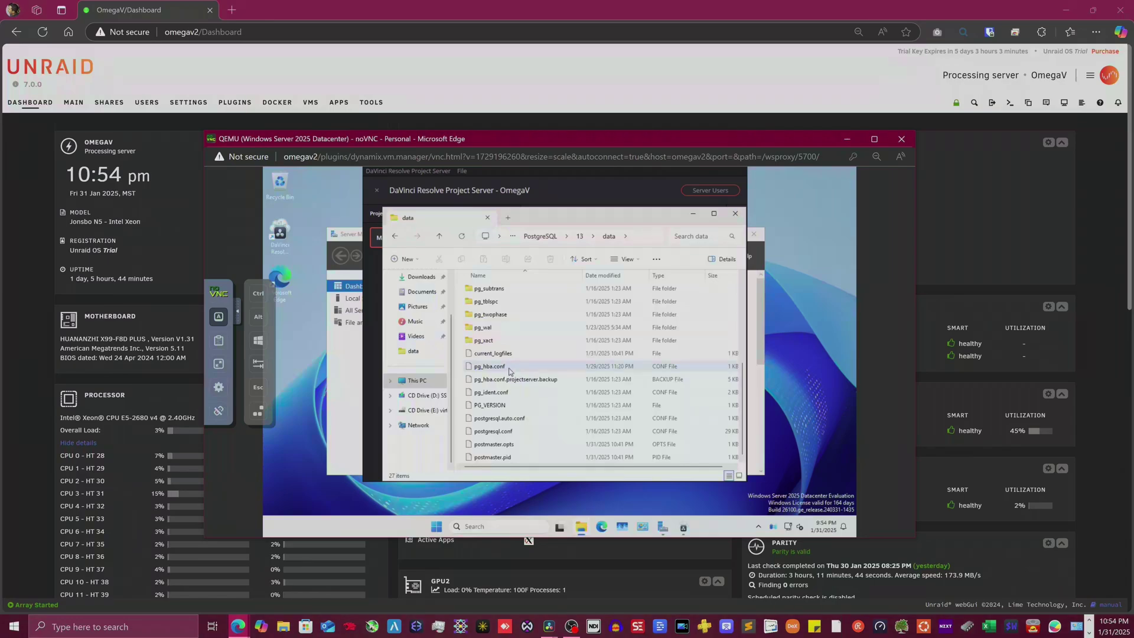
{"action": "double_click", "coordinate": [509, 368]}
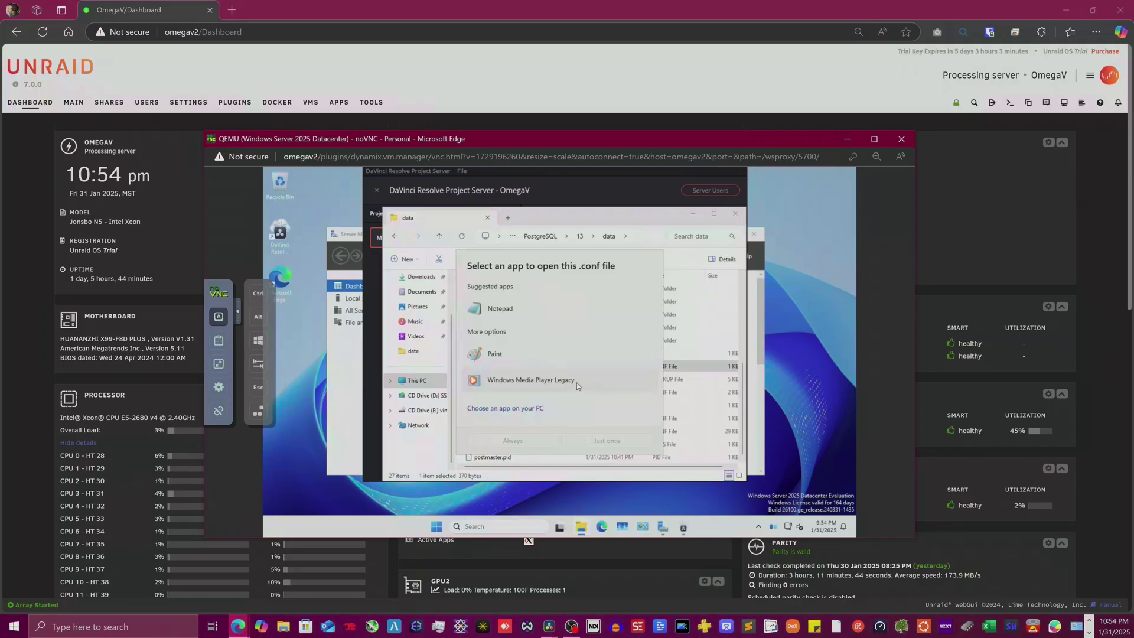
{"action": "left_click", "coordinate": [516, 315]}
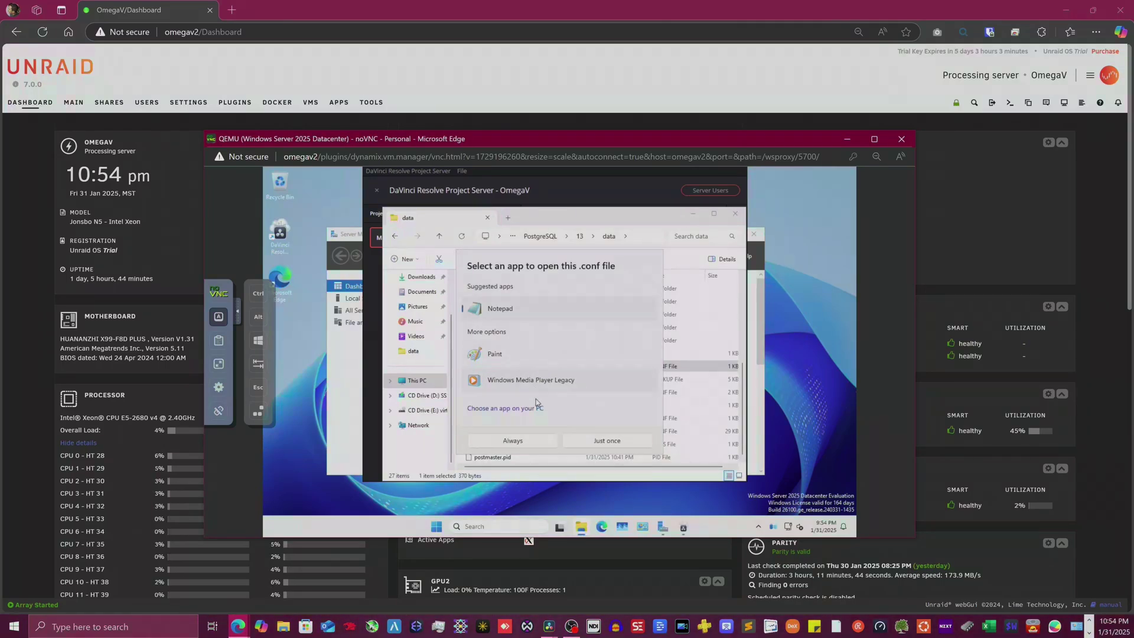
{"action": "double_click", "coordinate": [496, 311]}
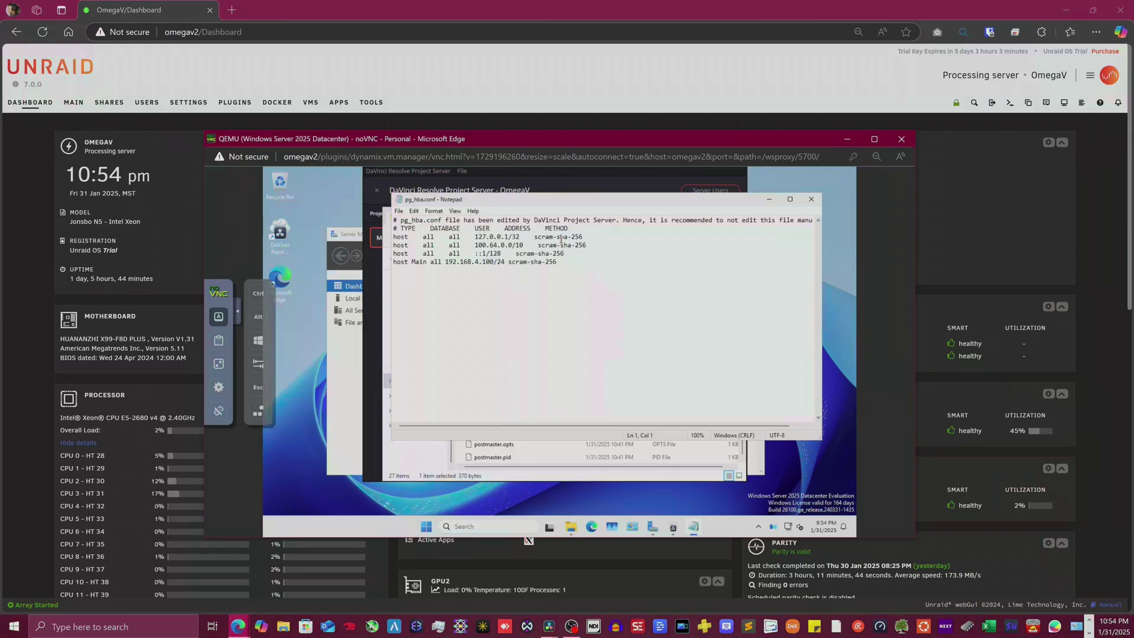
- Examine the host entry for 100.64.0.0/10 in pg_hba.conf, highlighting its line and address range
{"action": "left_click_drag", "start_coordinate": [595, 244], "coordinate": [377, 245]}
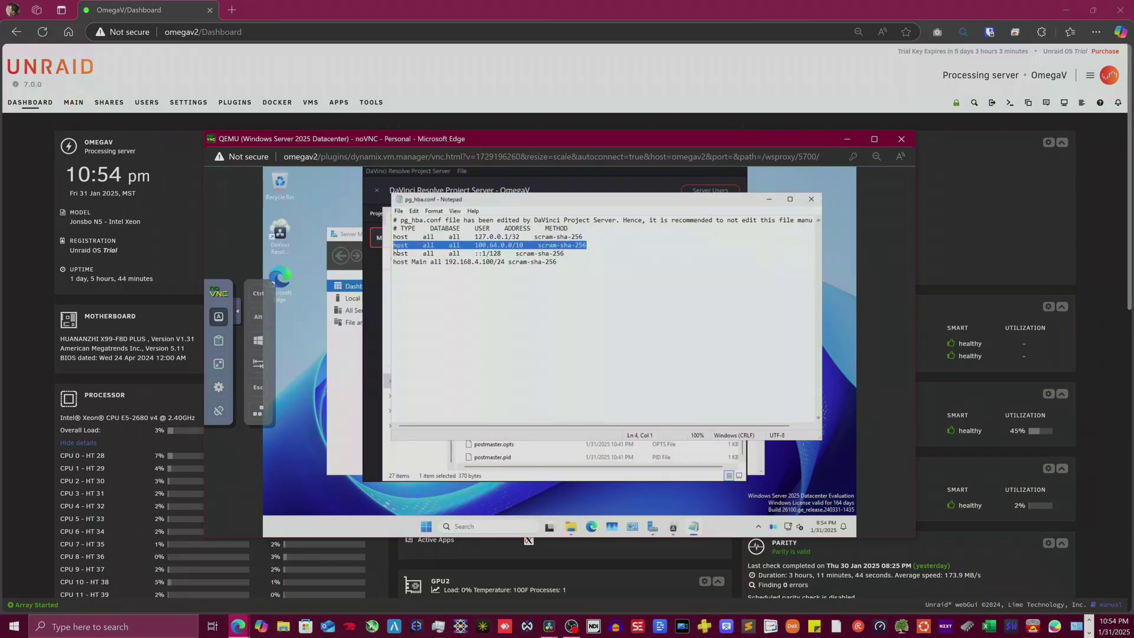
{"action": "left_click", "coordinate": [479, 245]}
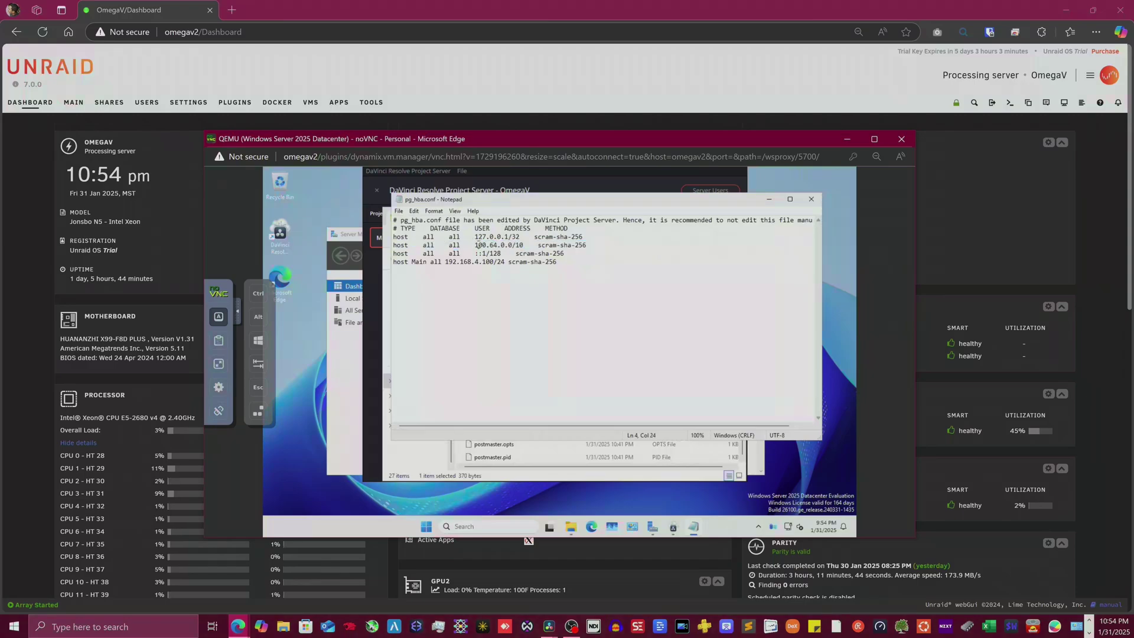
{"action": "left_click_drag", "start_coordinate": [476, 245], "coordinate": [524, 243]}
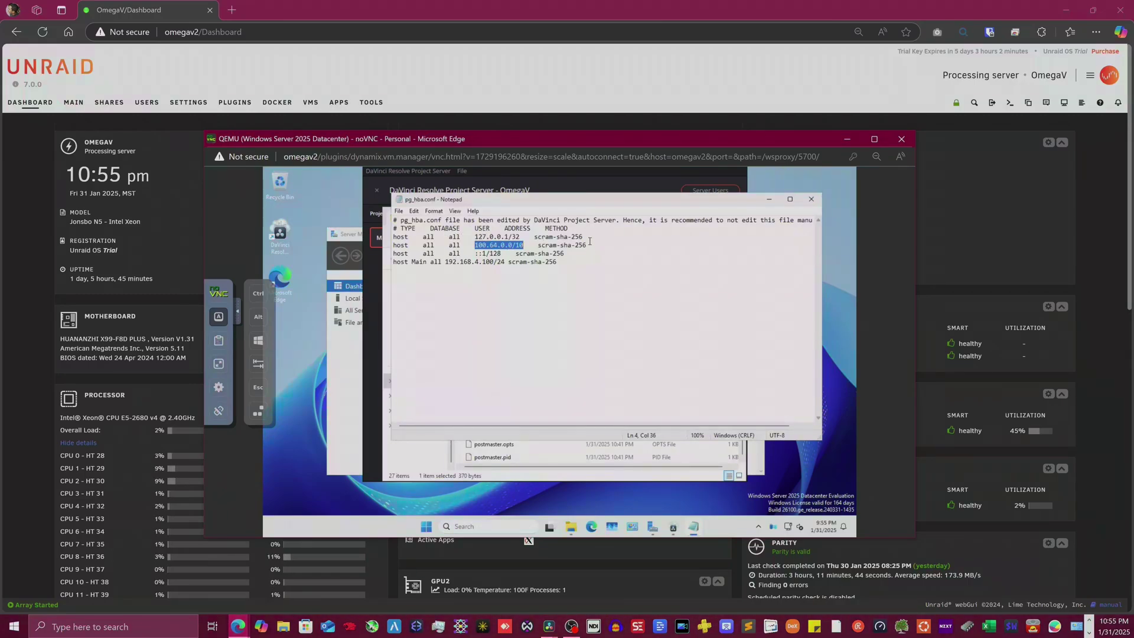
{"action": "left_click_drag", "start_coordinate": [589, 244], "coordinate": [394, 243]}
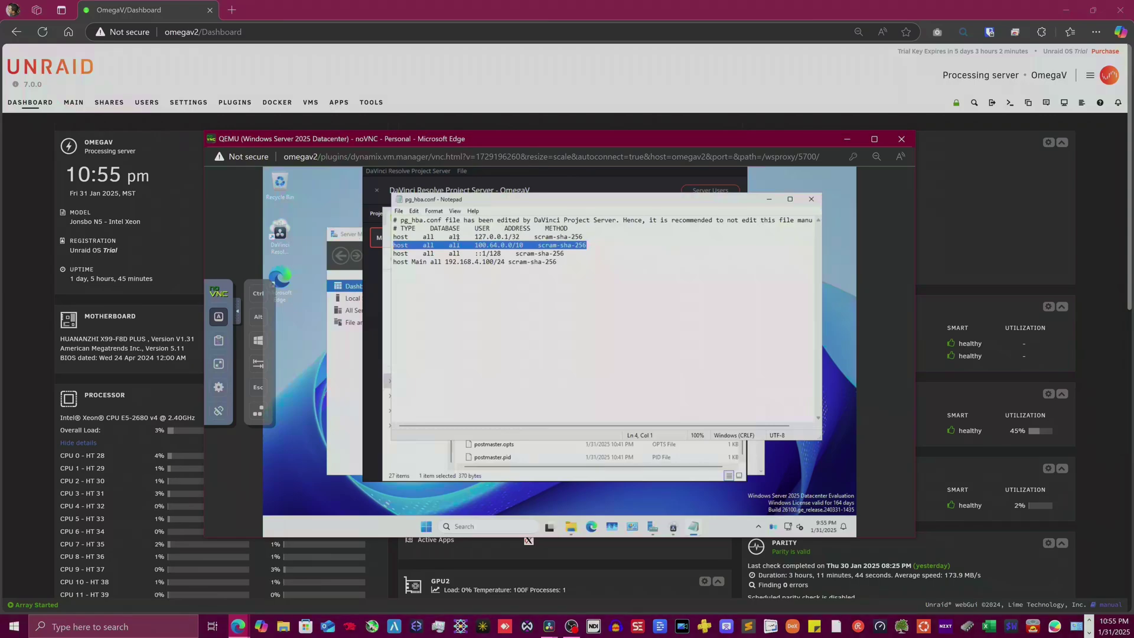
{"action": "left_click", "coordinate": [483, 253]}
{"action": "left_click_drag", "start_coordinate": [470, 247], "coordinate": [525, 238]}
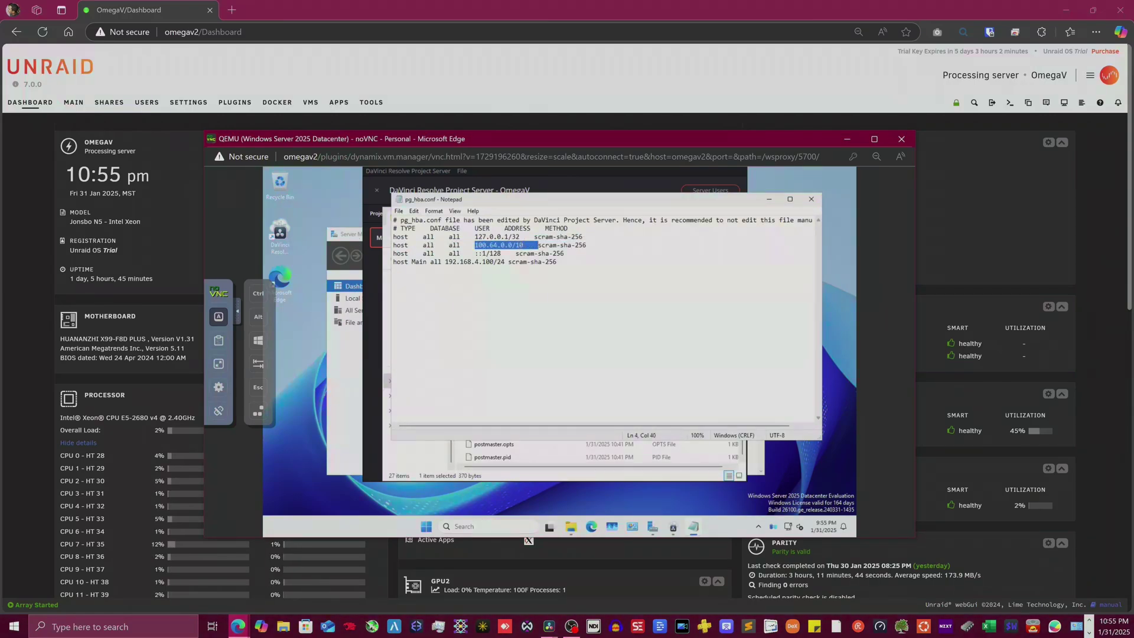
{"action": "left_click", "coordinate": [502, 243]}
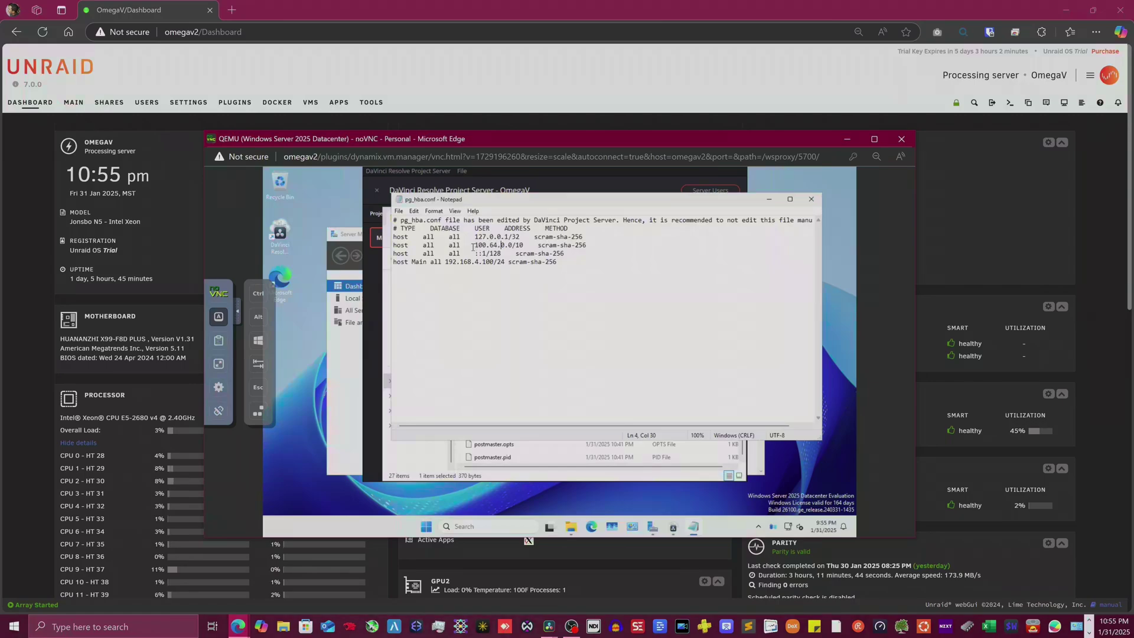
{"action": "left_click_drag", "start_coordinate": [472, 246], "coordinate": [522, 239]}
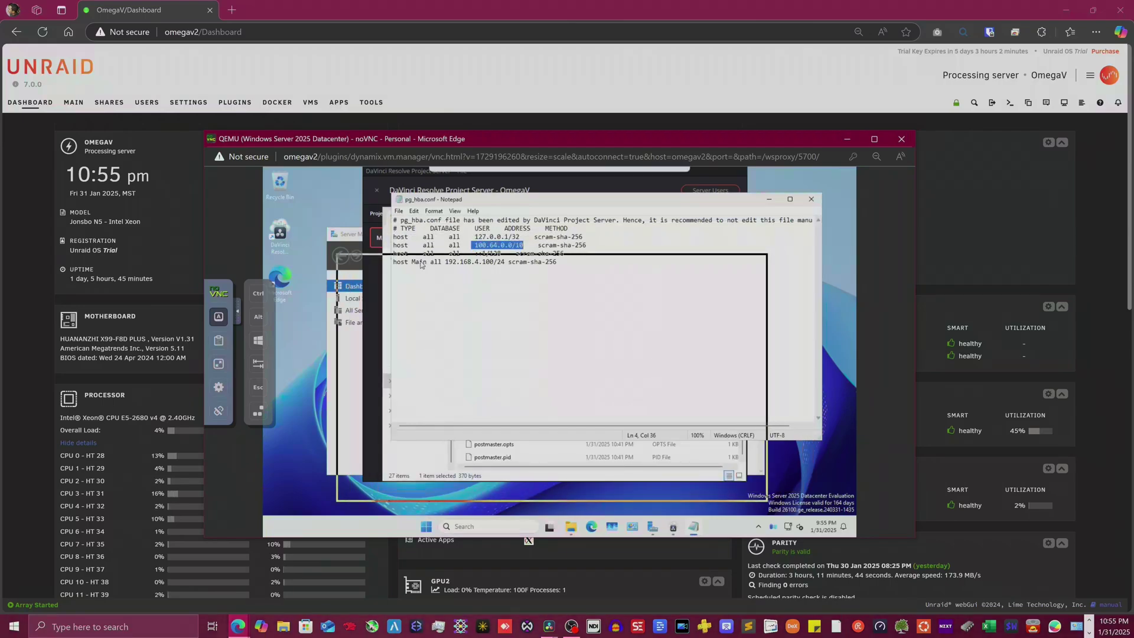
- Bring the Project Server forward to view its application and network commands, and return to pg_hba.conf
{"action": "left_click", "coordinate": [563, 194]}
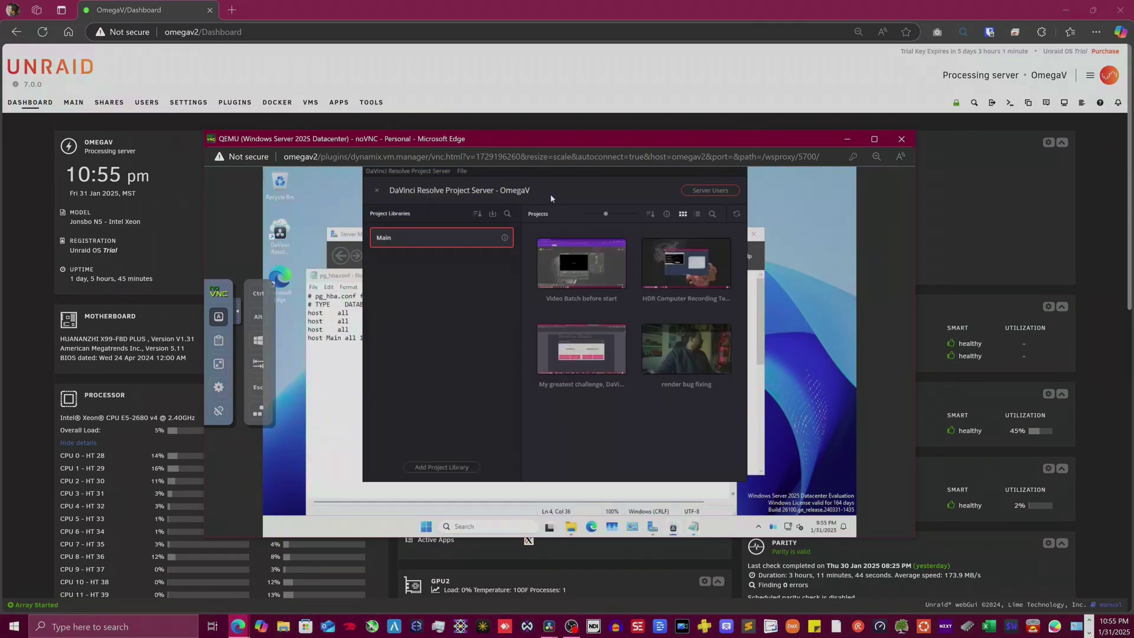
{"action": "left_click", "coordinate": [465, 174]}
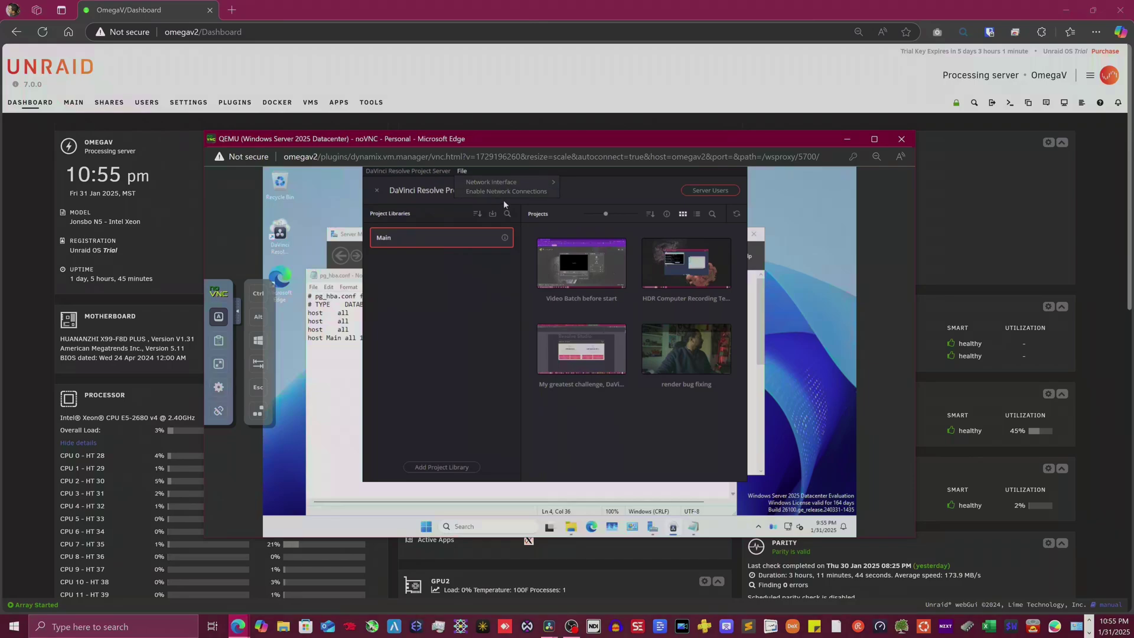
{"action": "mouse_move", "coordinate": [424, 170]}
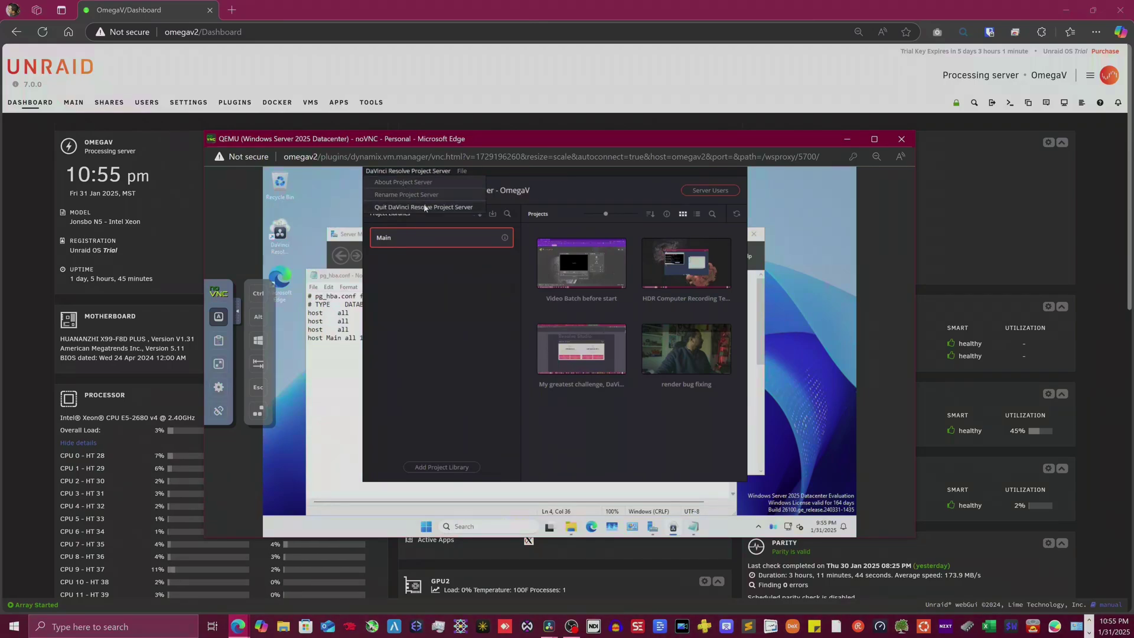
{"action": "mouse_move", "coordinate": [462, 172]}
{"action": "left_click", "coordinate": [363, 326]}
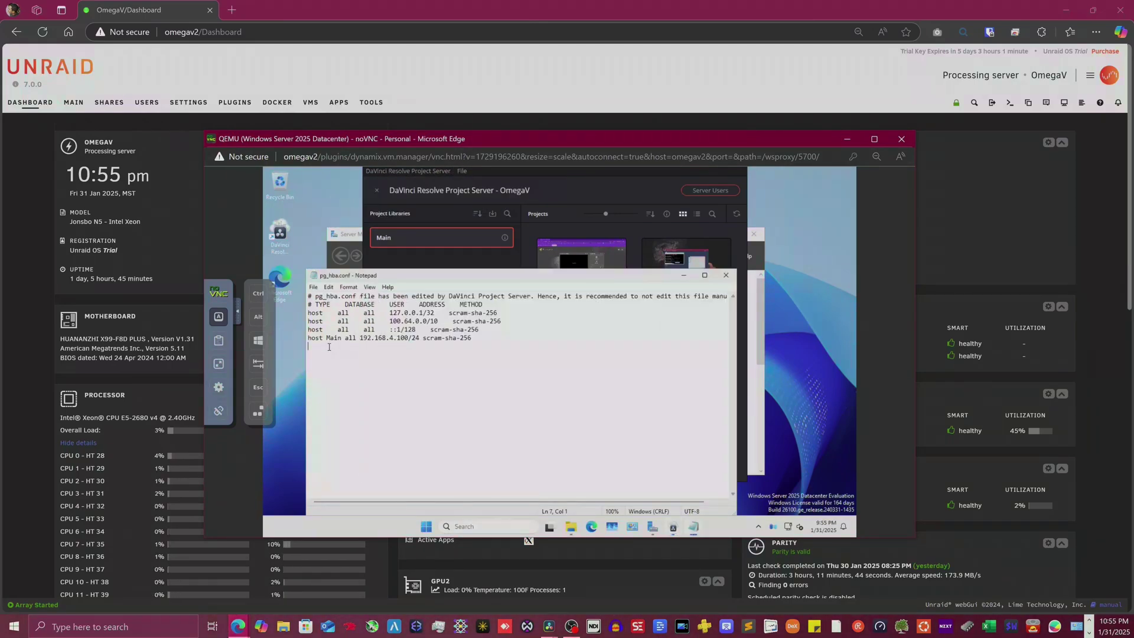
- Highlight the 127.0.0.1/32 and 100.64.0.0/10 host entries together with the column header line in pg_hba.conf
{"action": "left_click_drag", "start_coordinate": [501, 321], "coordinate": [308, 313]}
{"action": "left_click", "coordinate": [307, 329]}
{"action": "key", "text": "shift+Up"}
{"action": "key", "text": "shift+Up"}
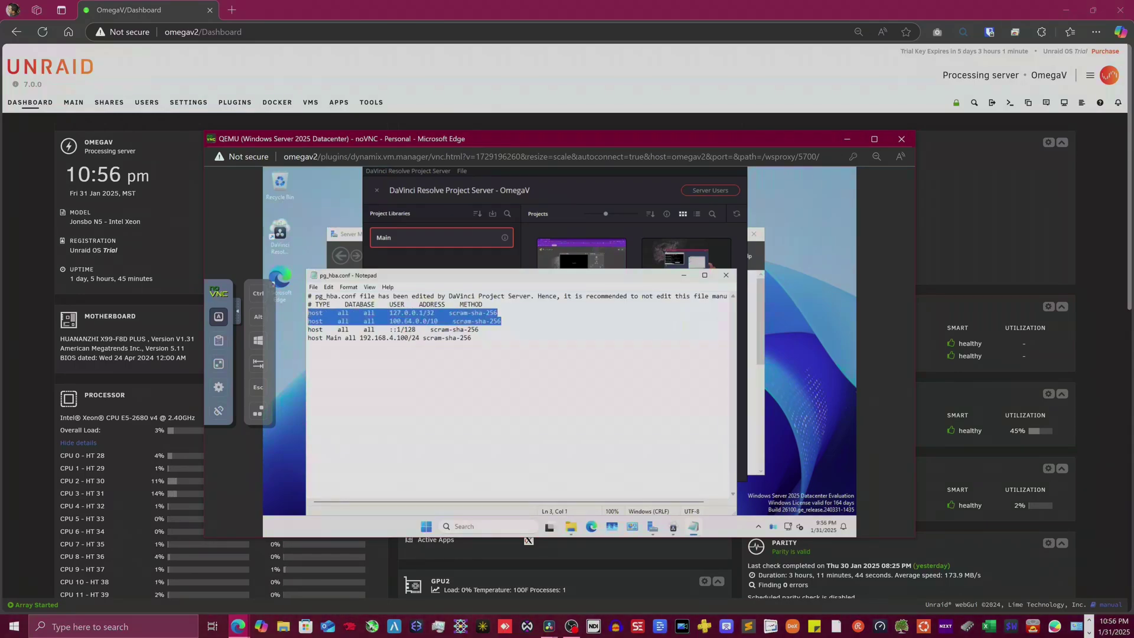
{"action": "key", "text": "shift+Up"}
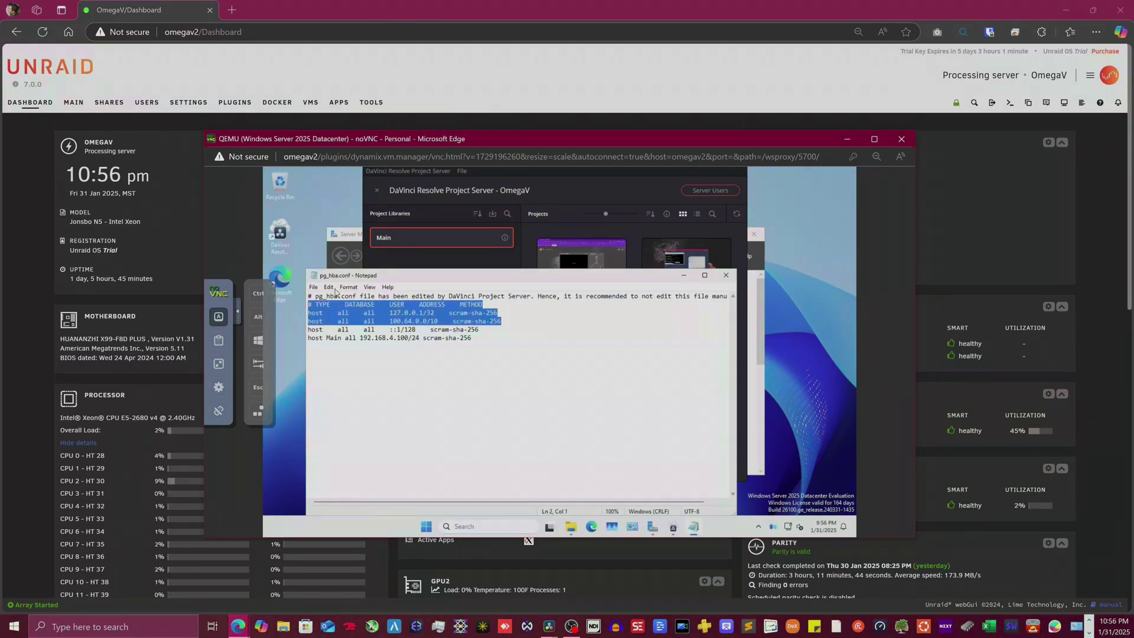
- Check which network interfaces the Project Server offers, without changing the selection
{"action": "left_click", "coordinate": [463, 171]}
{"action": "mouse_move", "coordinate": [479, 179]}
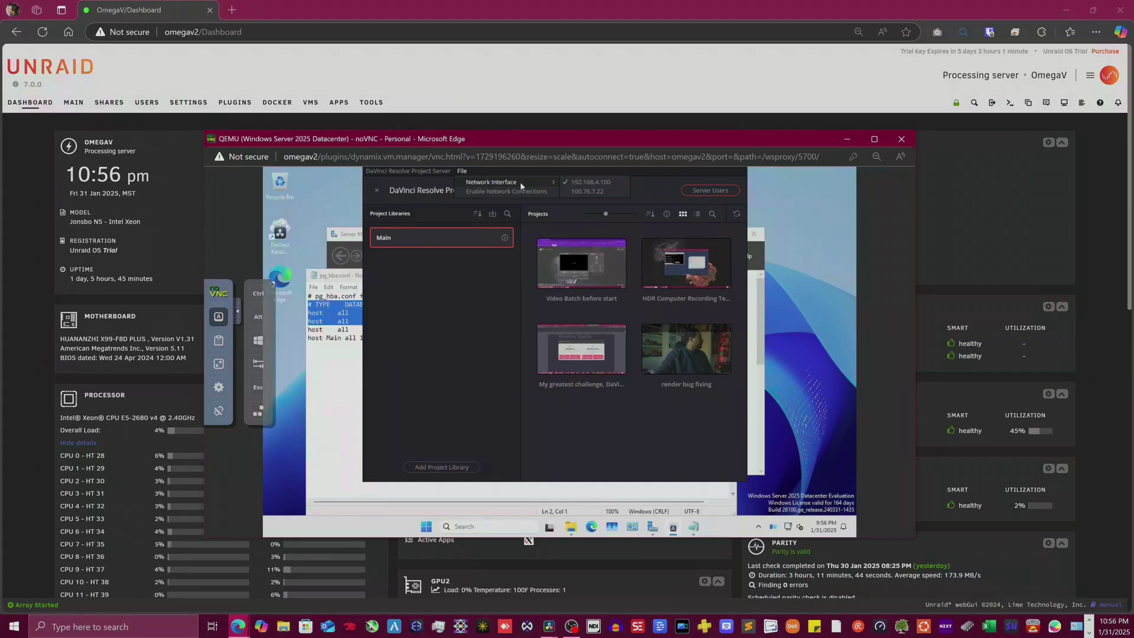
{"action": "left_click", "coordinate": [430, 331]}
- Review the 100.64.0.0/10 entry in pg_hba.conf again, highlighting the full line
{"action": "left_click", "coordinate": [346, 337]}
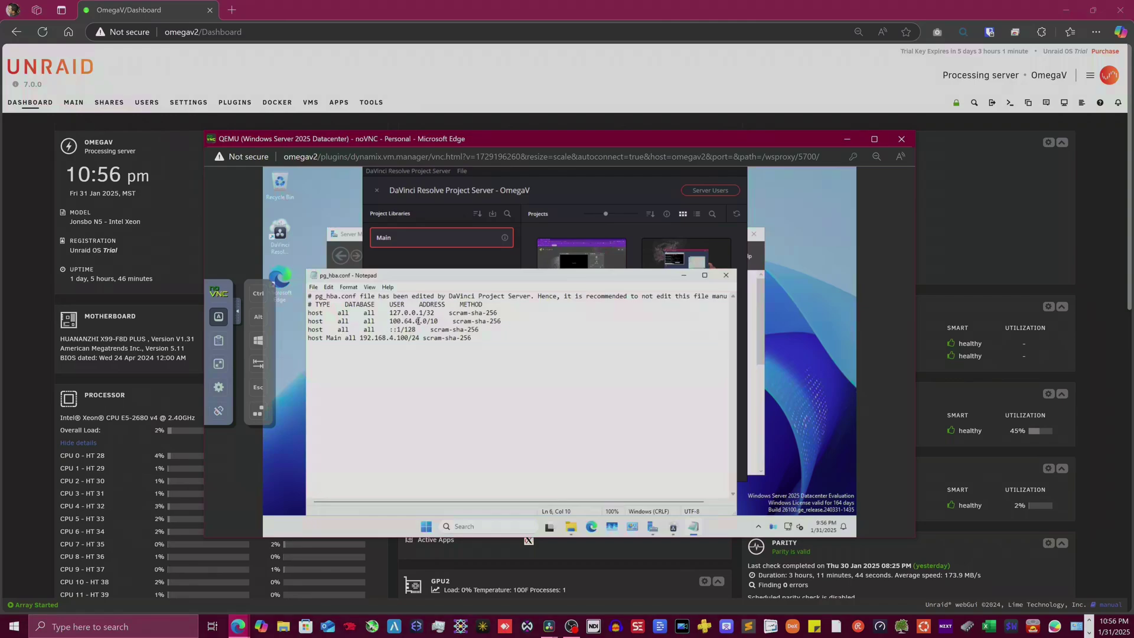
{"action": "left_click_drag", "start_coordinate": [503, 320], "coordinate": [401, 322]}
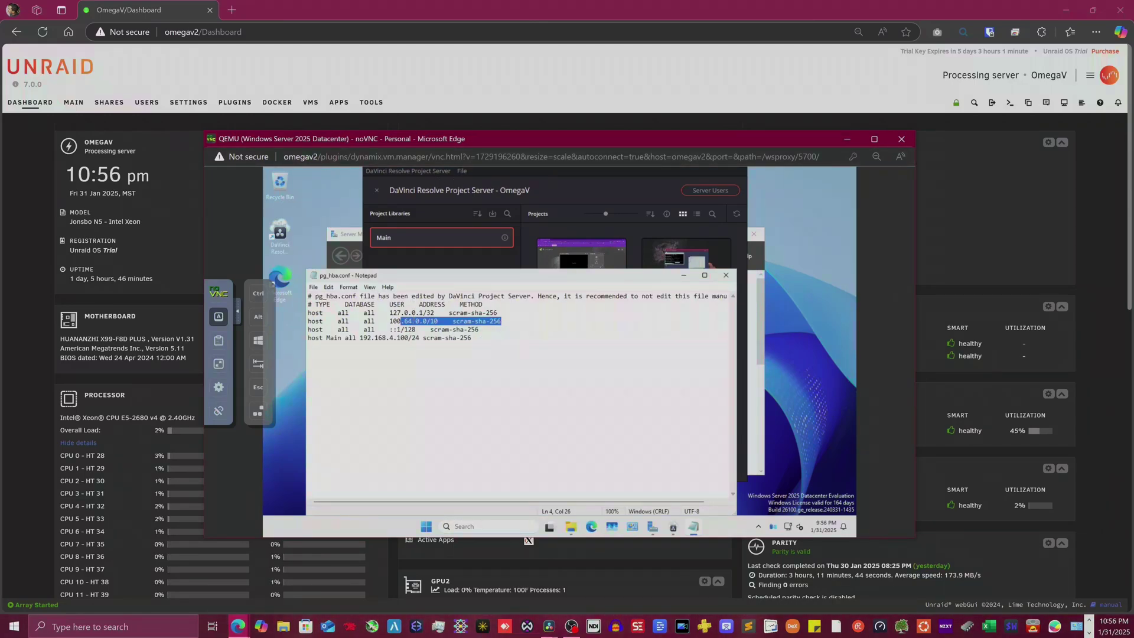
{"action": "left_click", "coordinate": [506, 321]}
{"action": "left_click_drag", "start_coordinate": [508, 321], "coordinate": [177, 324]}
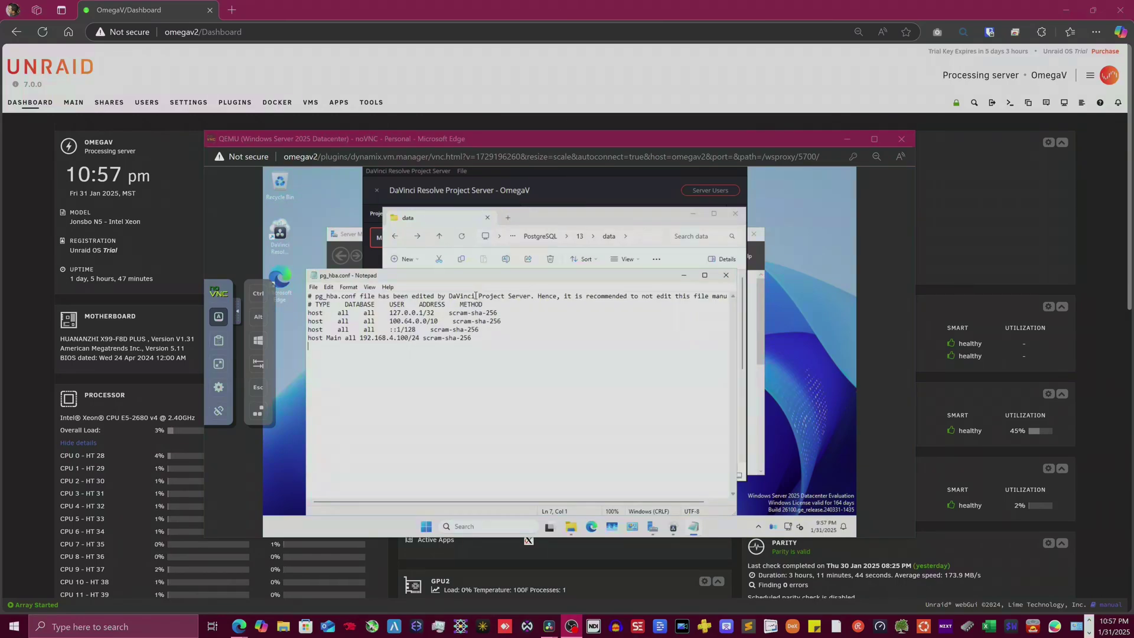
- Open postgresql.conf from the PostgreSQL 13 data folder in Notepad
{"action": "left_click", "coordinate": [571, 220]}
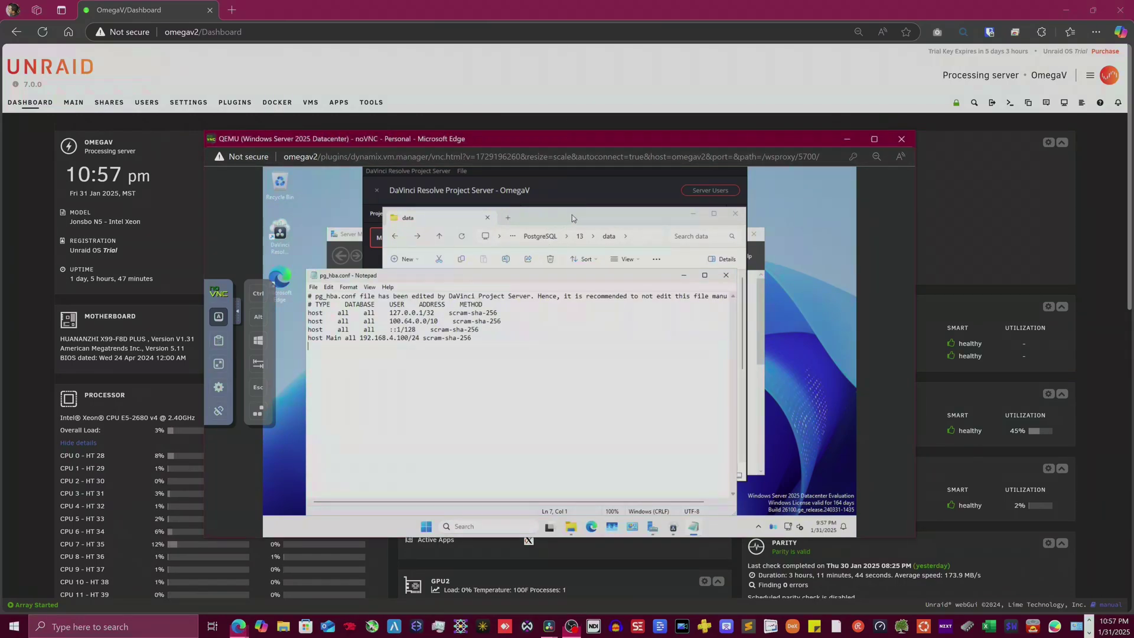
{"action": "scroll", "coordinate": [532, 327], "scroll_direction": "down", "scroll_amount": 5}
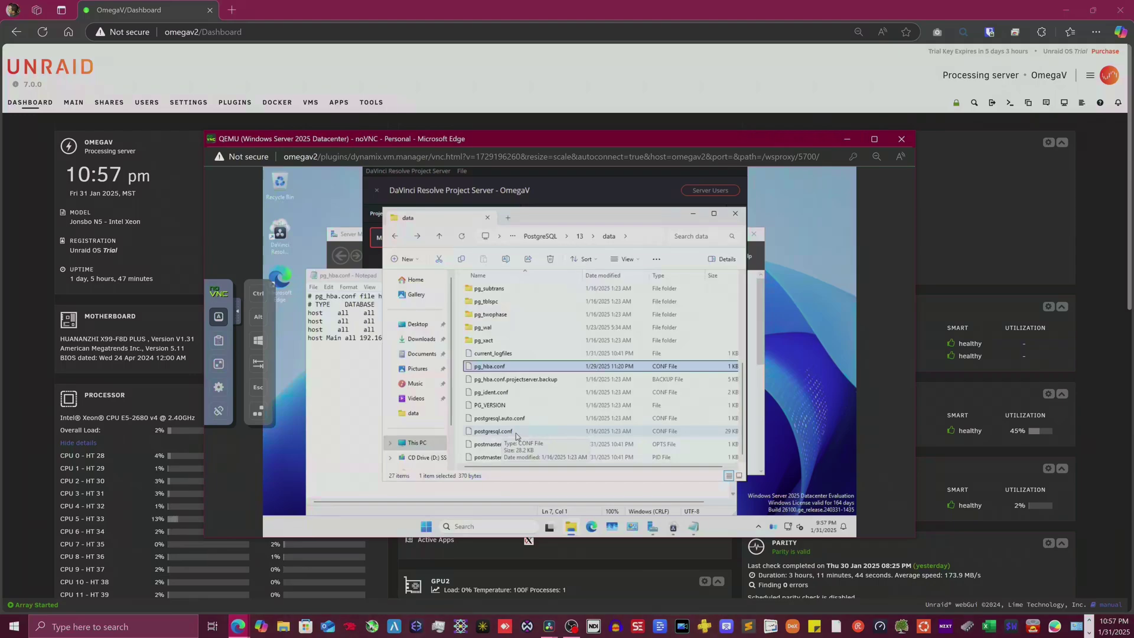
{"action": "left_click", "coordinate": [516, 437]}
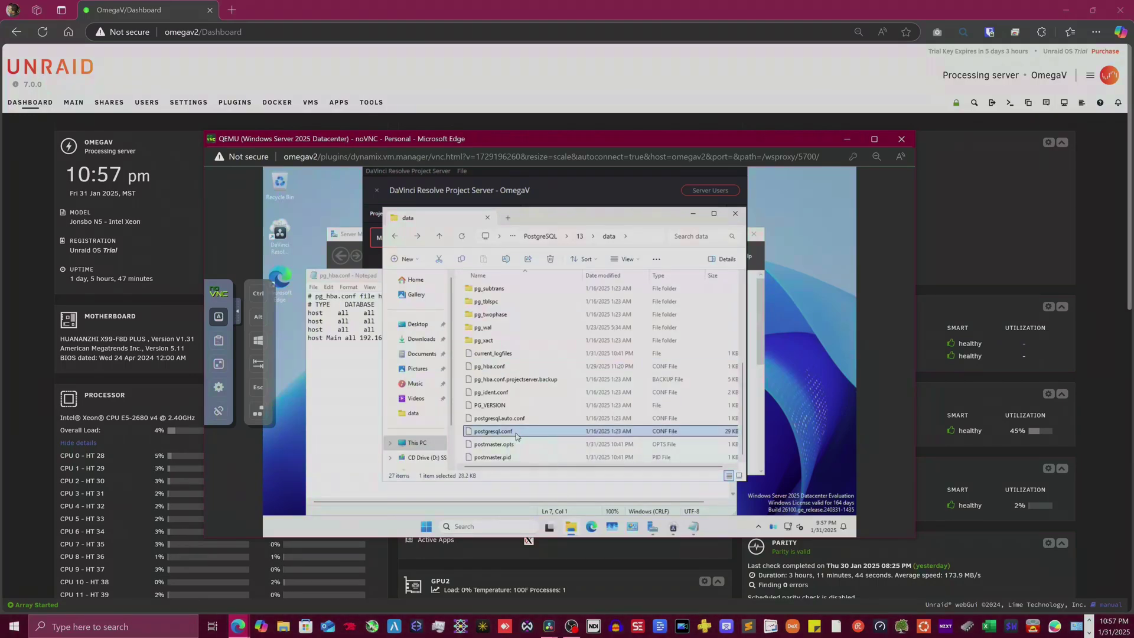
{"action": "double_click", "coordinate": [516, 436]}
{"action": "double_click", "coordinate": [506, 312]}
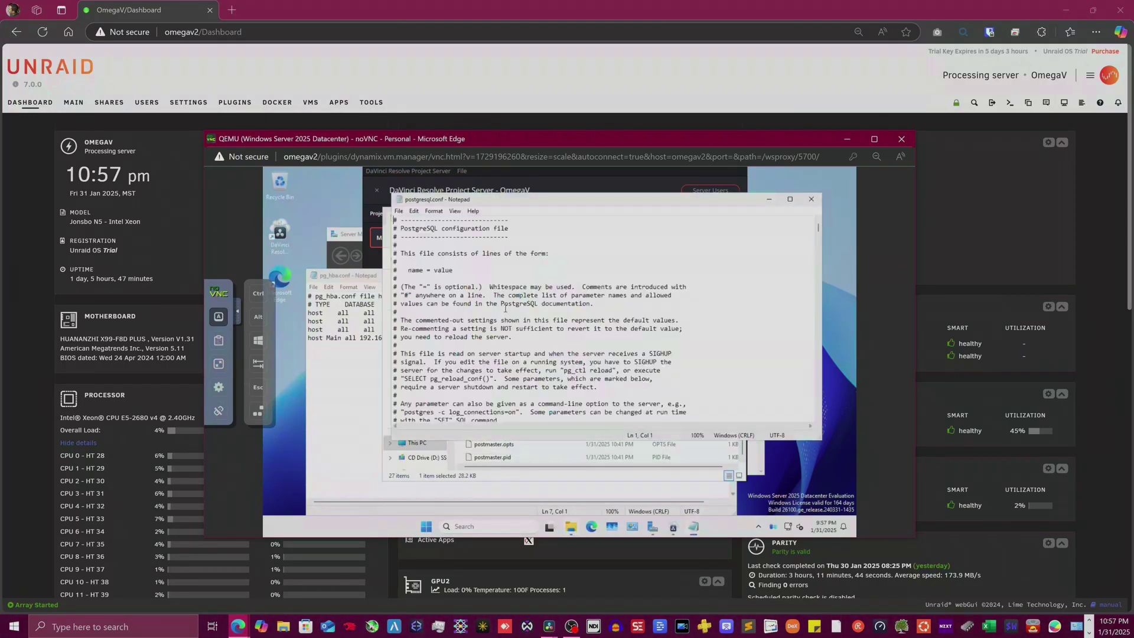
- Find the listen_addresses setting under Connection Settings in postgresql.conf and highlight its '*' value
{"action": "scroll", "coordinate": [560, 342], "scroll_direction": "down", "scroll_amount": 8}
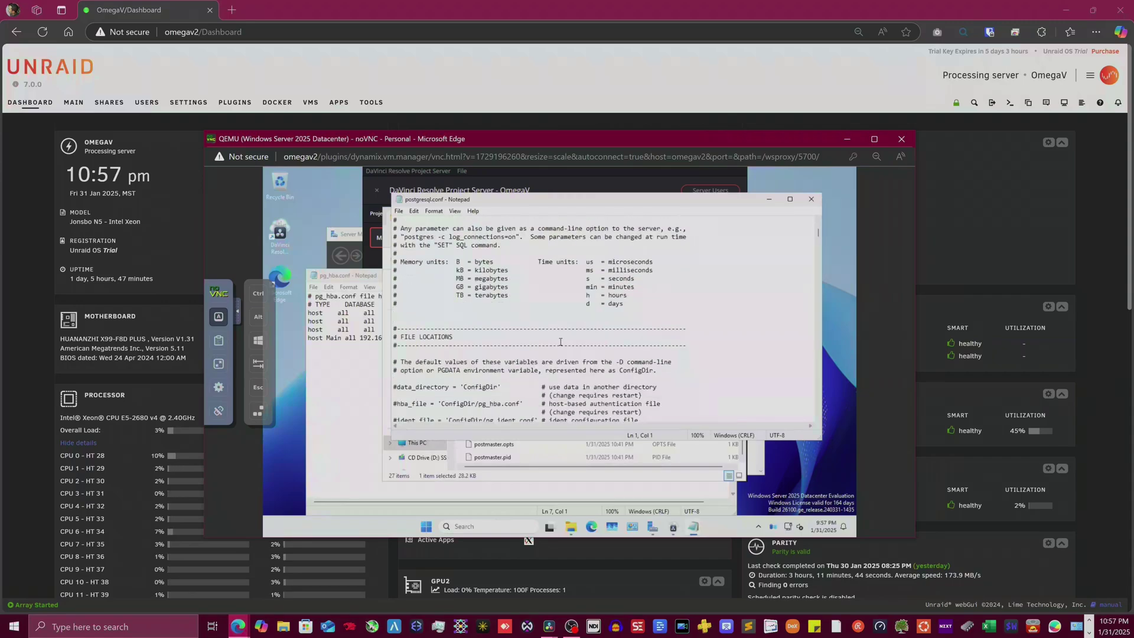
{"action": "scroll", "coordinate": [545, 333], "scroll_direction": "down", "scroll_amount": 7}
{"action": "scroll", "coordinate": [544, 334], "scroll_direction": "down", "scroll_amount": 1}
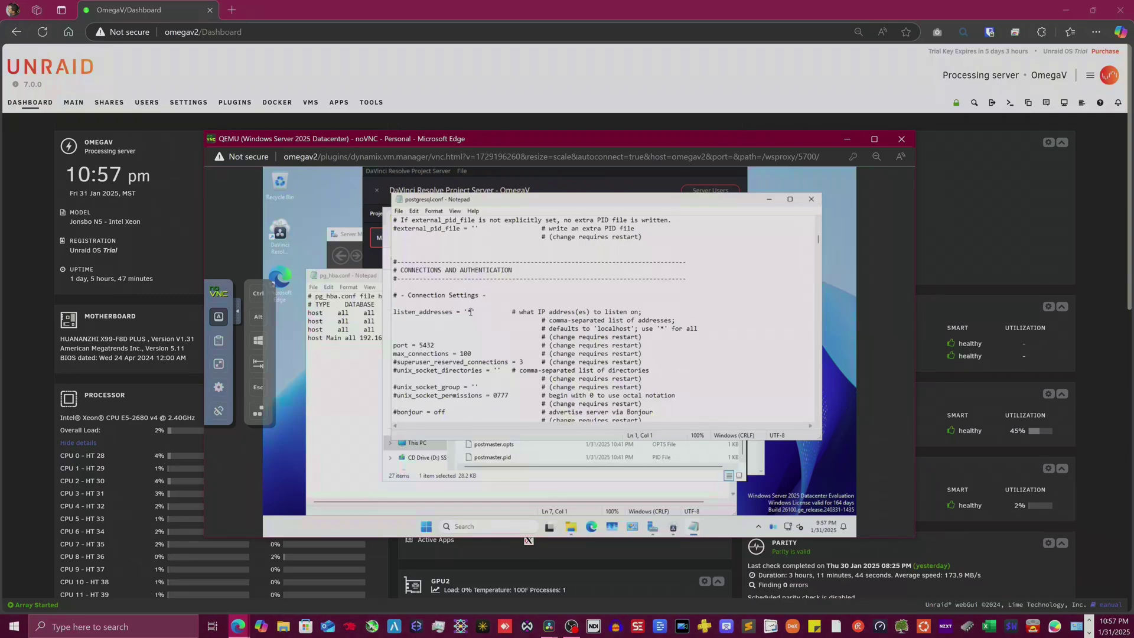
{"action": "left_click_drag", "start_coordinate": [471, 313], "coordinate": [462, 316]}
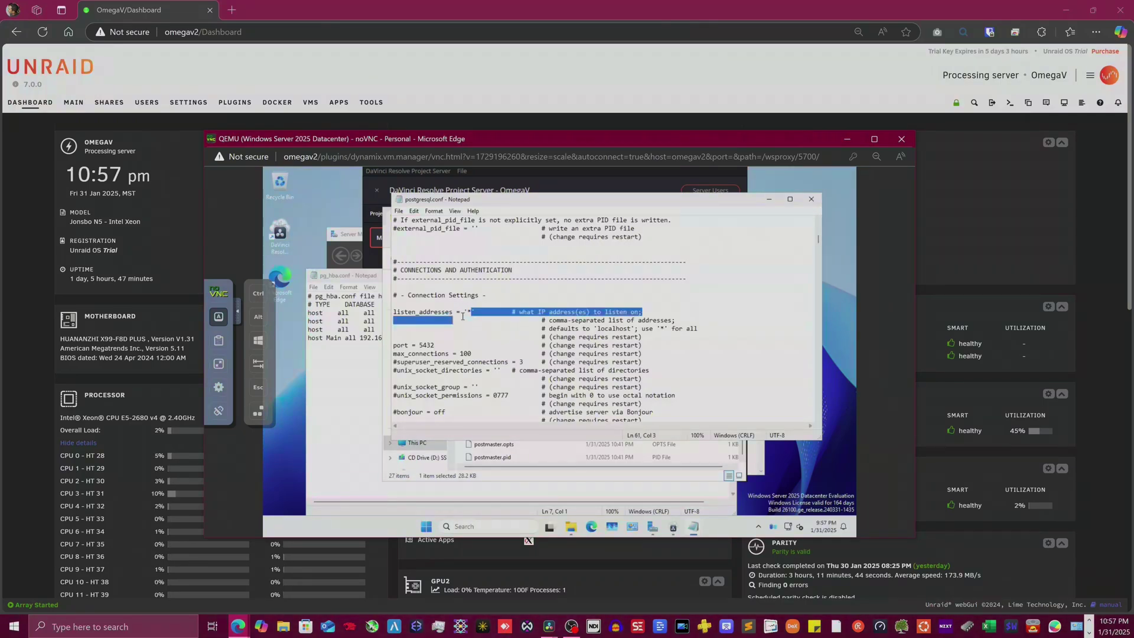
{"action": "left_click", "coordinate": [464, 313], "text": "shift"}
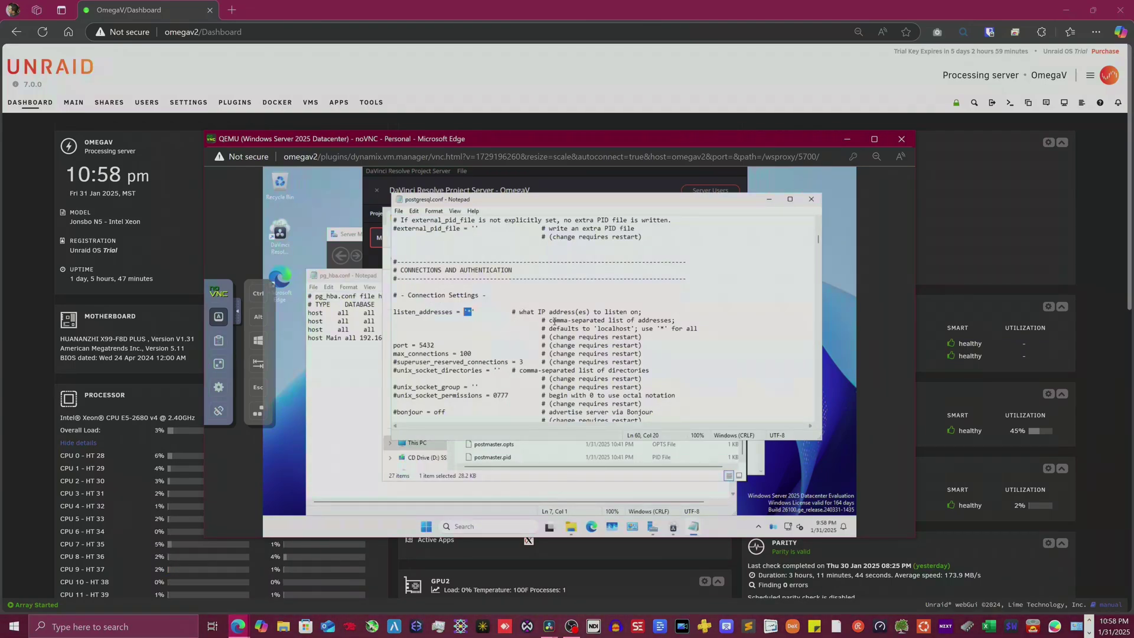
{"action": "left_click", "coordinate": [460, 306]}
{"action": "left_click_drag", "start_coordinate": [475, 311], "coordinate": [453, 310]}
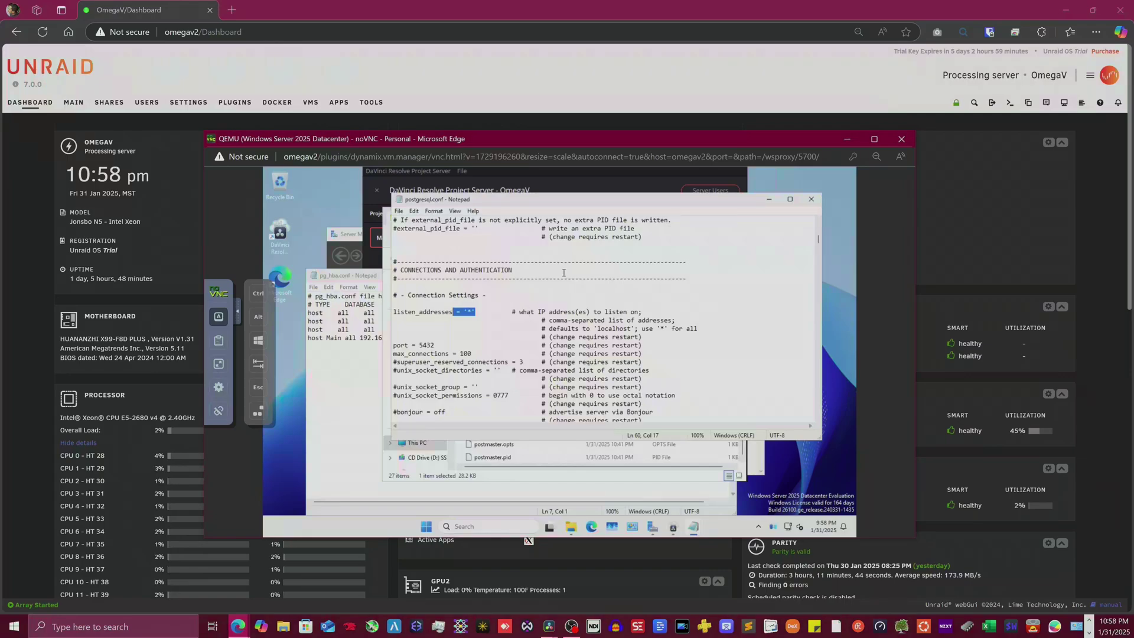
- Bring the Project Server forward, return to postgresql.conf and reveal the virtual machine's hidden background apps
{"action": "left_click", "coordinate": [607, 188]}
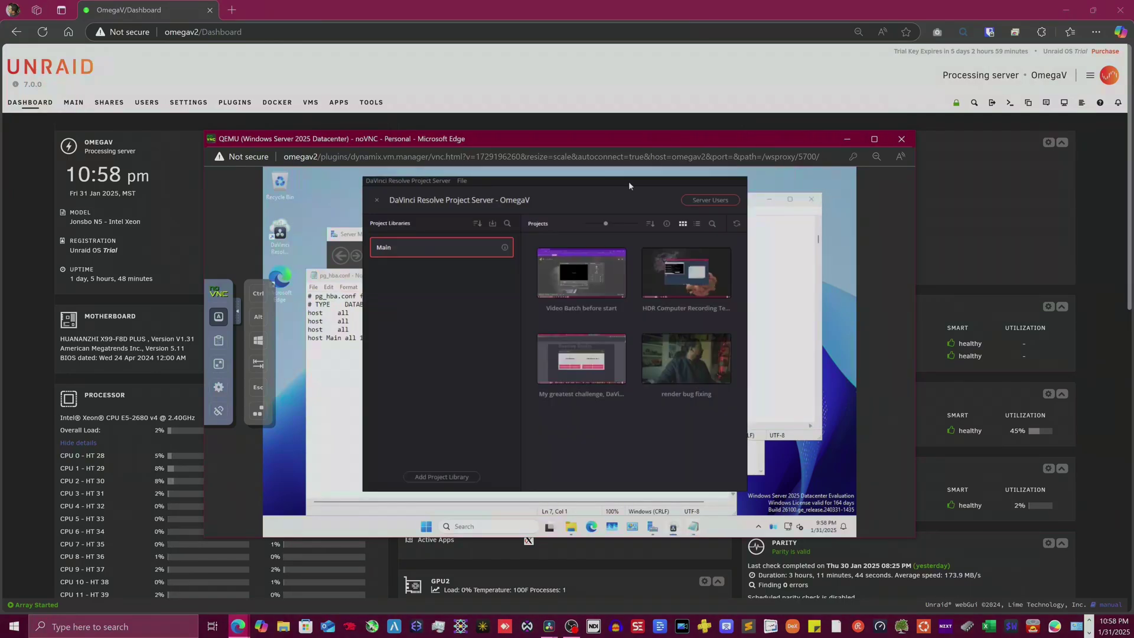
{"action": "left_click", "coordinate": [786, 244]}
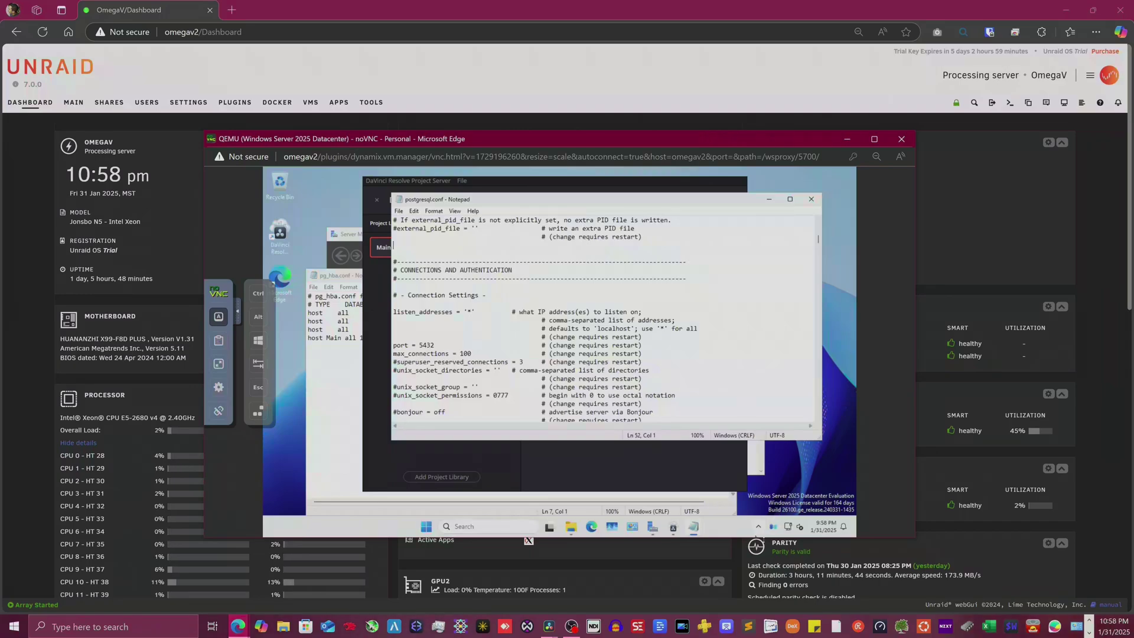
{"action": "left_click", "coordinate": [760, 527]}
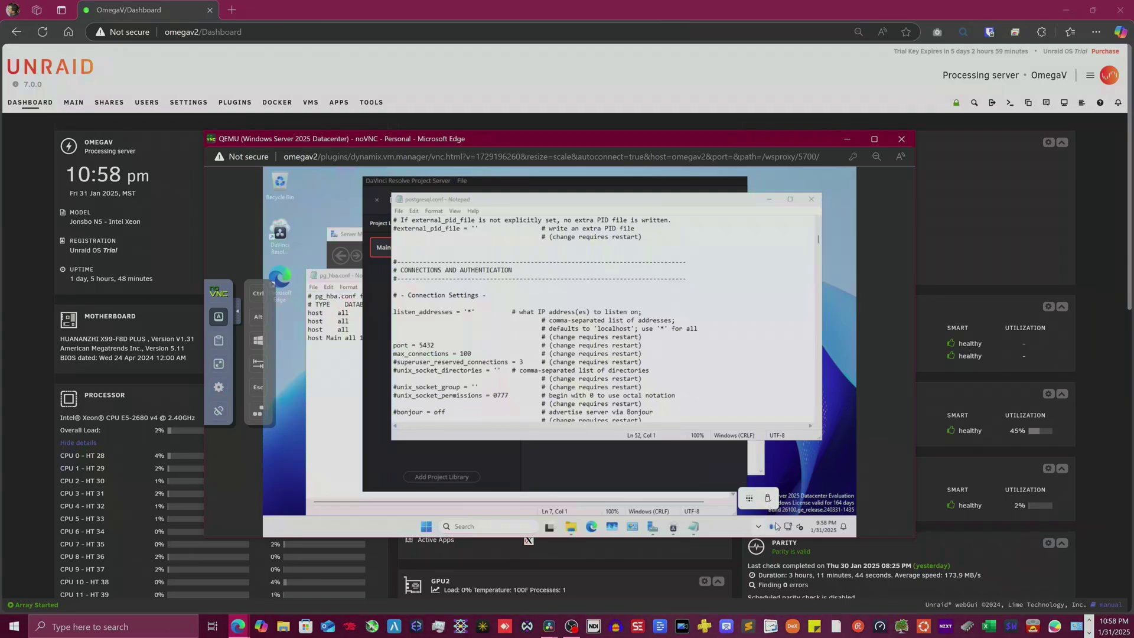
- Highlight the listen_addresses setting again and close postgresql.conf without editing it
{"action": "left_click", "coordinate": [610, 320]}
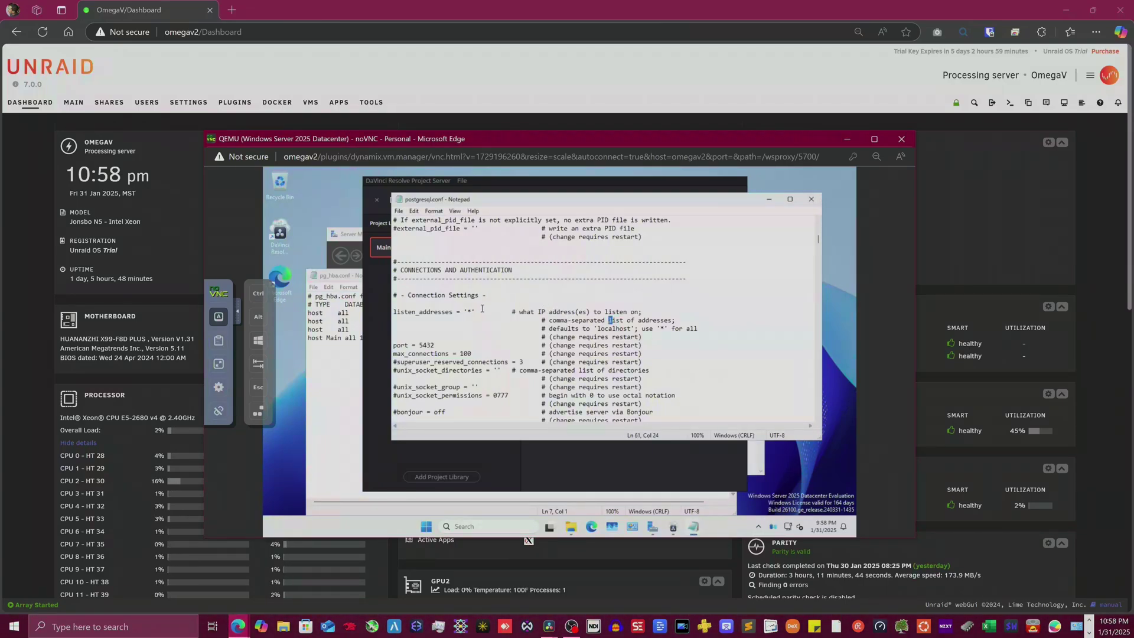
{"action": "left_click_drag", "start_coordinate": [467, 312], "coordinate": [393, 303]}
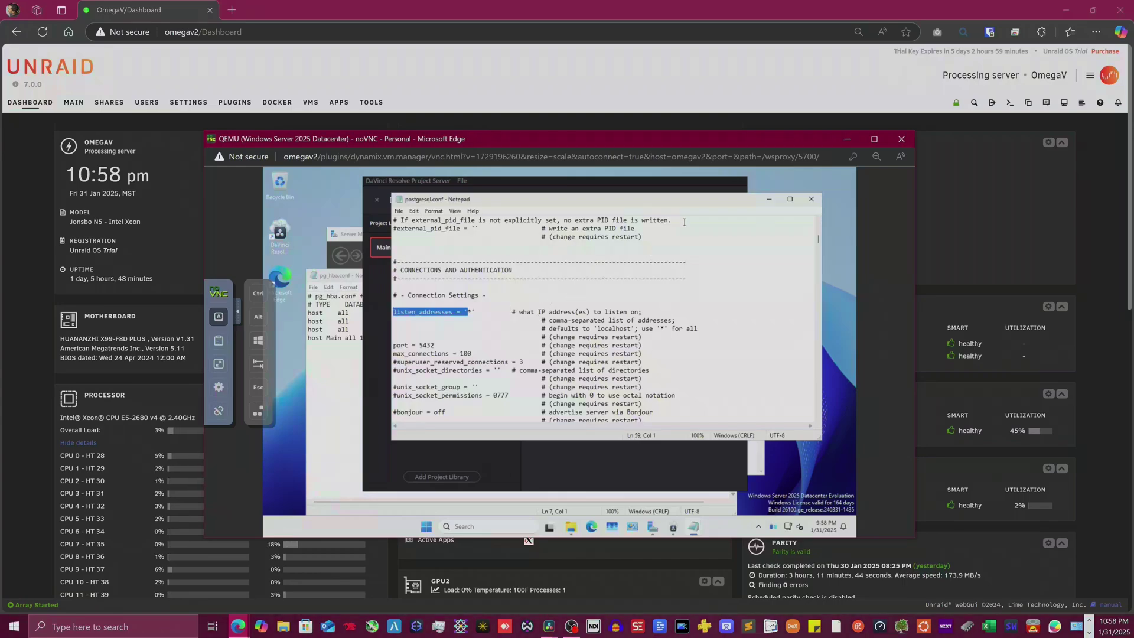
{"action": "left_click", "coordinate": [812, 199]}
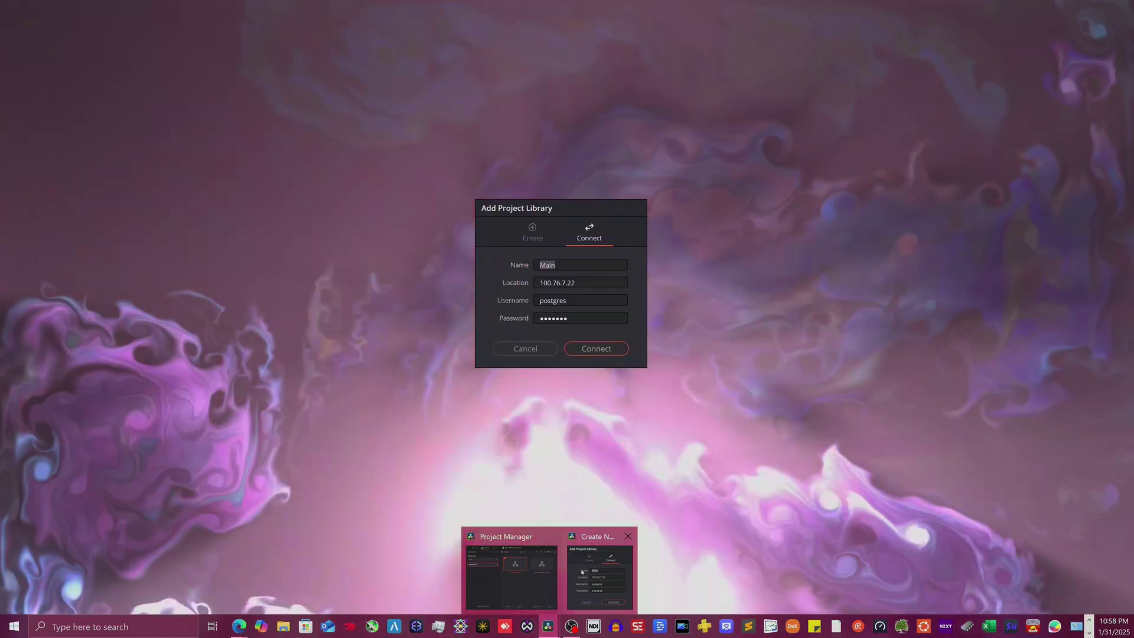
- Switch to DaVinci Resolve on the host, cancel the open Add Project Library dialog and bring the Project Manager forward
{"action": "left_click", "coordinate": [581, 571]}
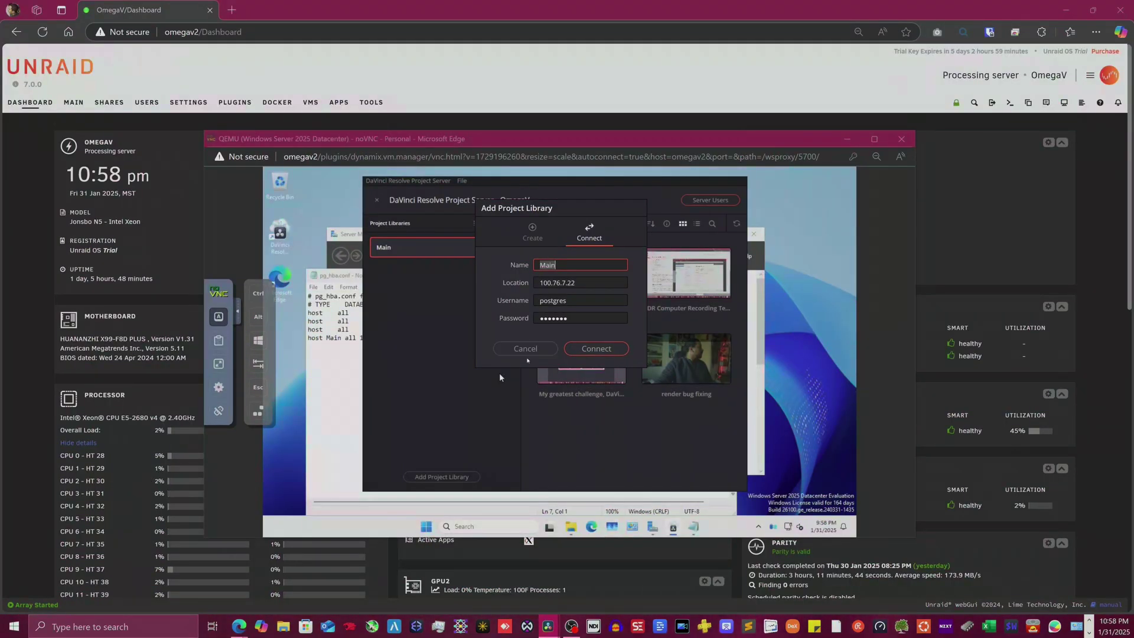
{"action": "left_click", "coordinate": [525, 350]}
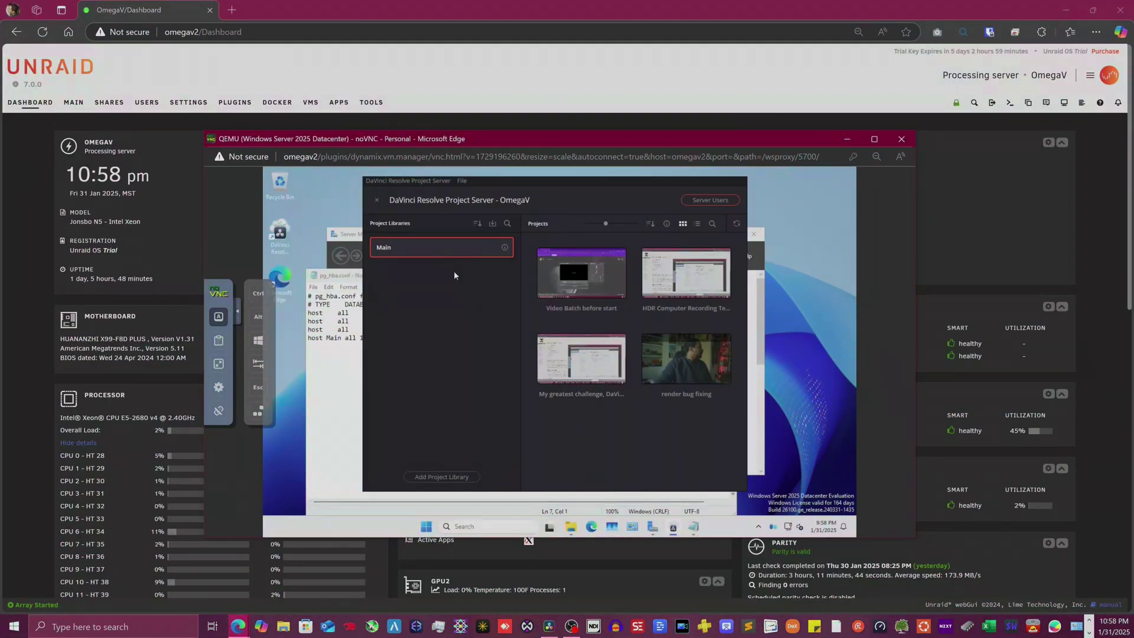
{"action": "left_click", "coordinate": [549, 626]}
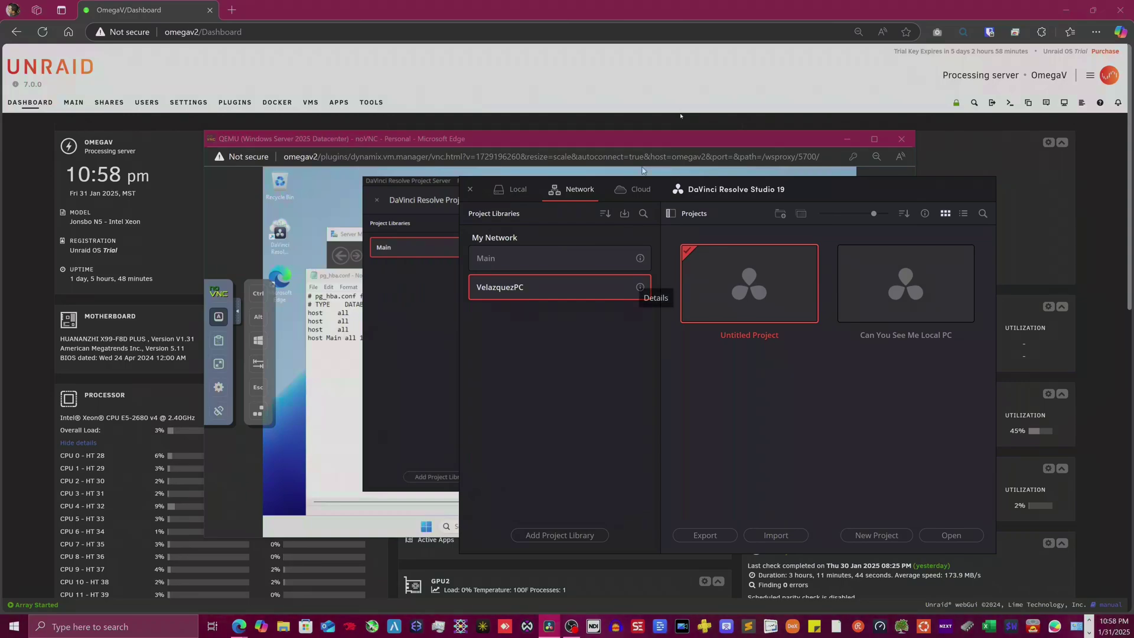
- Try to connect to the Main network project library and open its details
{"action": "left_click_drag", "start_coordinate": [643, 177], "coordinate": [457, 171]}
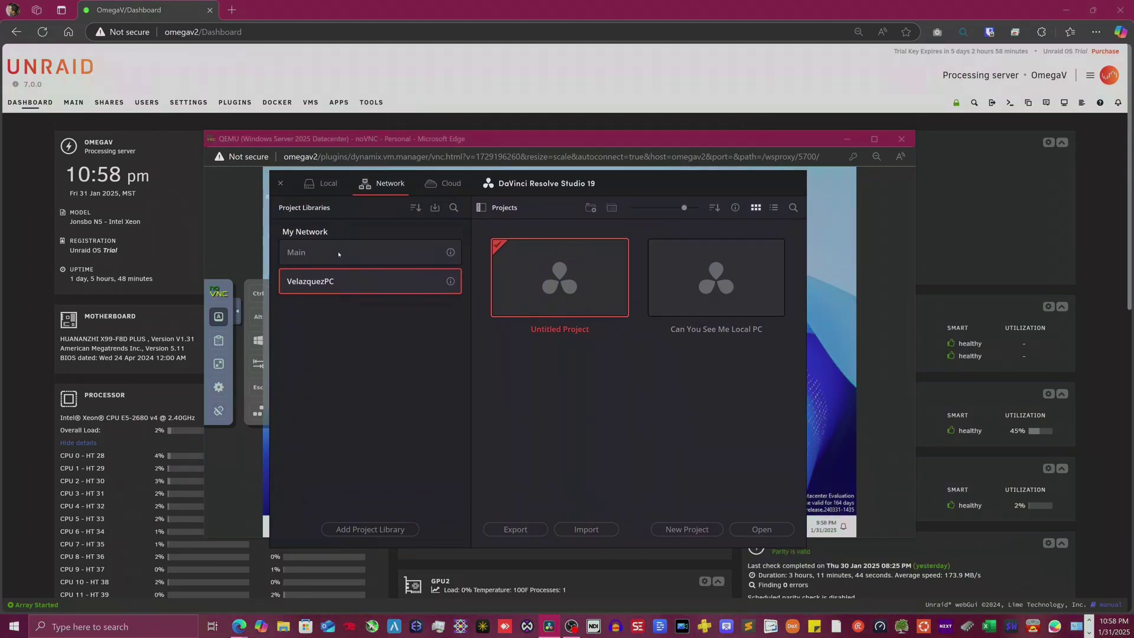
{"action": "left_click", "coordinate": [369, 255]}
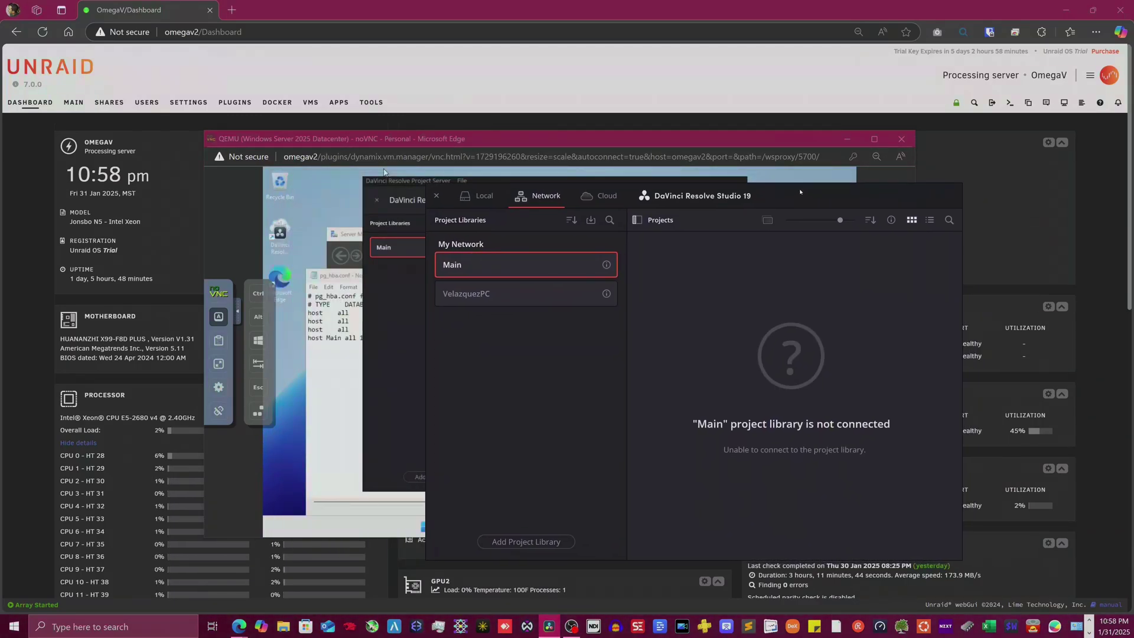
{"action": "left_click", "coordinate": [616, 263]}
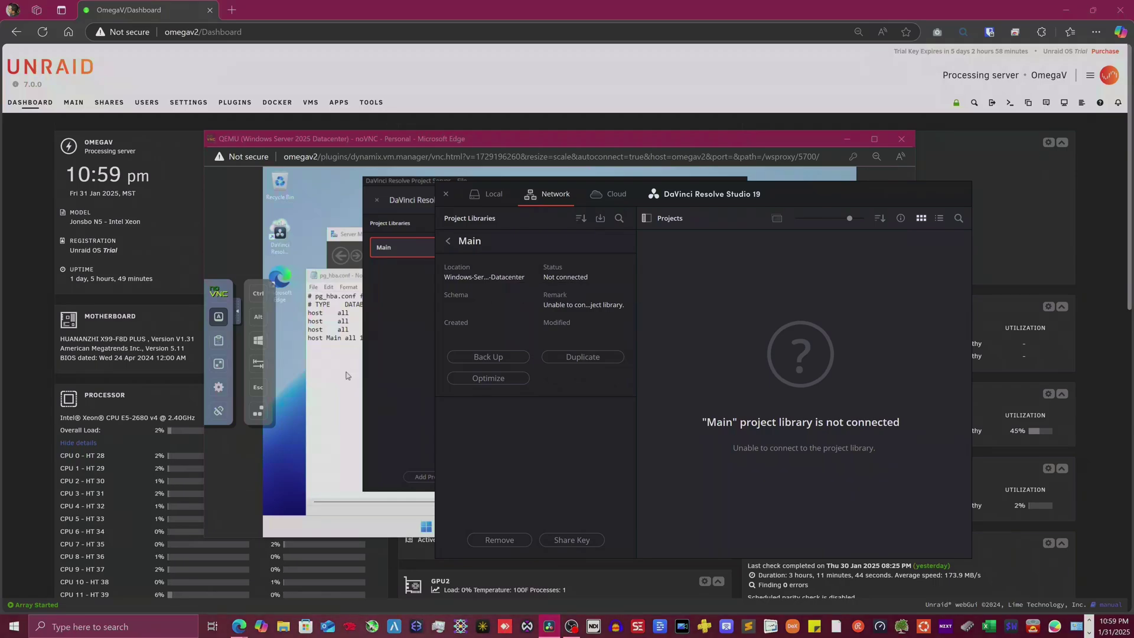
- Check the Tailscale connection preferences inside the virtual machine without changing any of them
{"action": "left_click", "coordinate": [382, 531]}
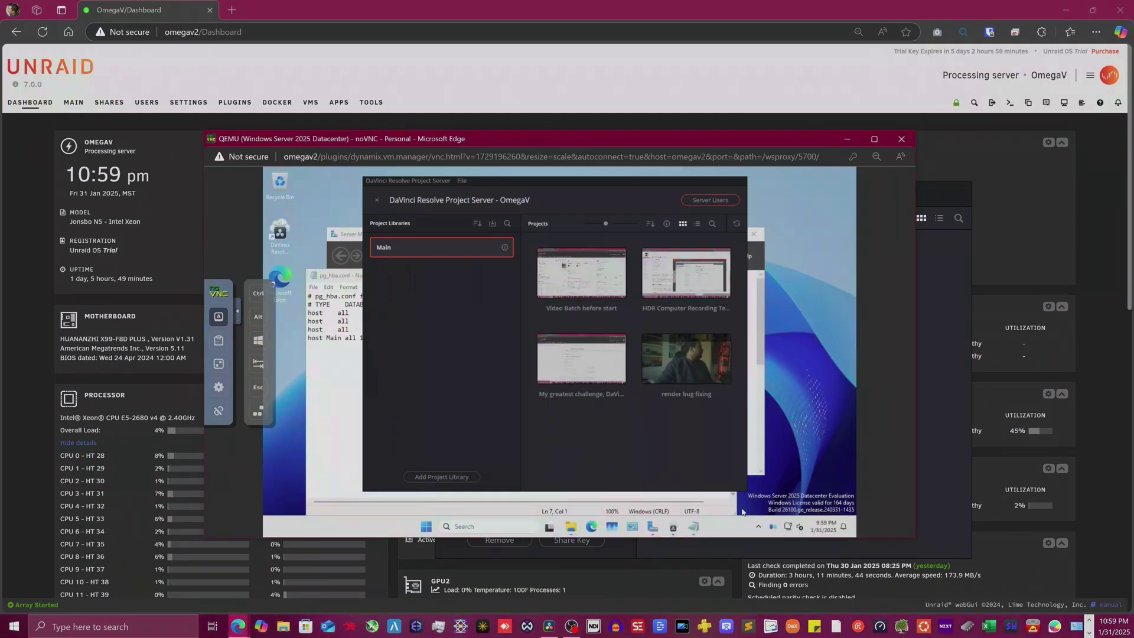
{"action": "left_click", "coordinate": [758, 526]}
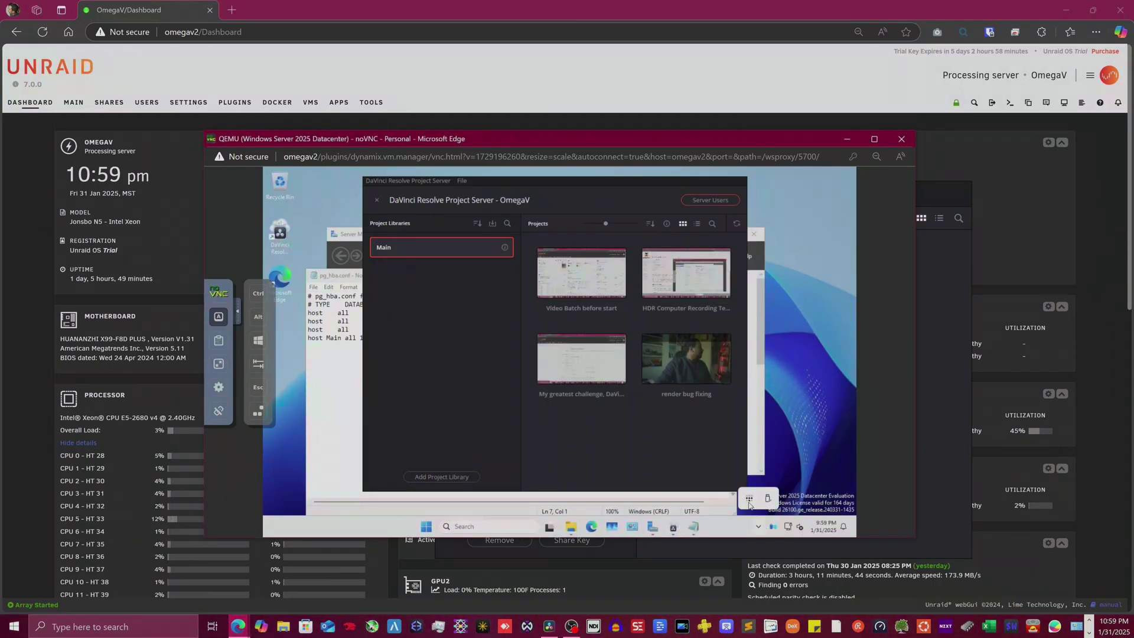
{"action": "left_click", "coordinate": [749, 498]}
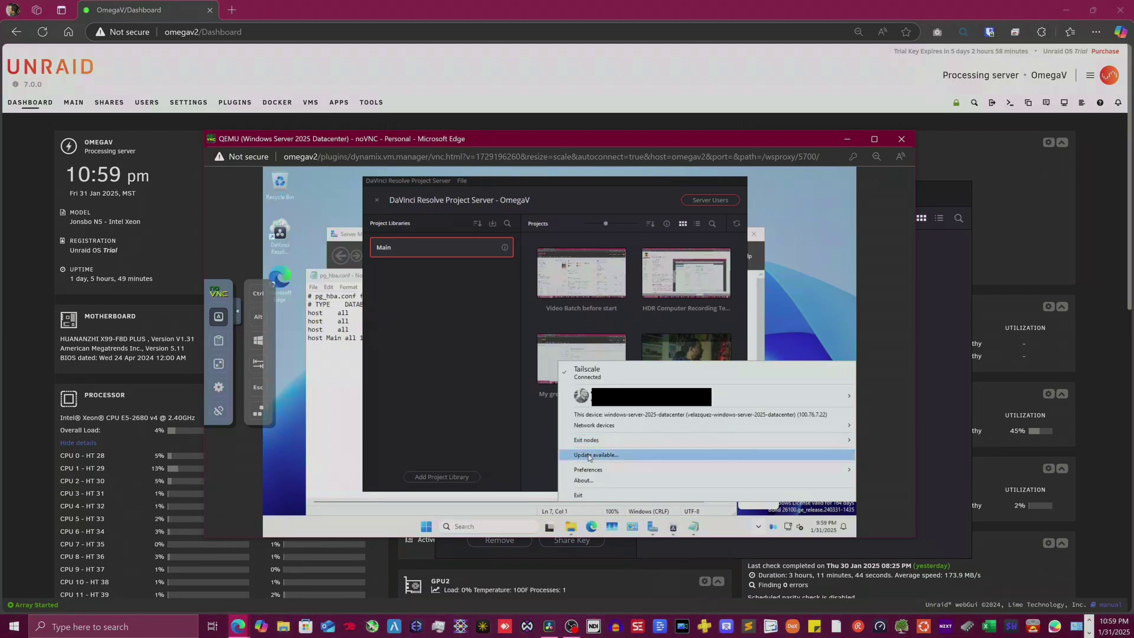
{"action": "mouse_move", "coordinate": [587, 470]}
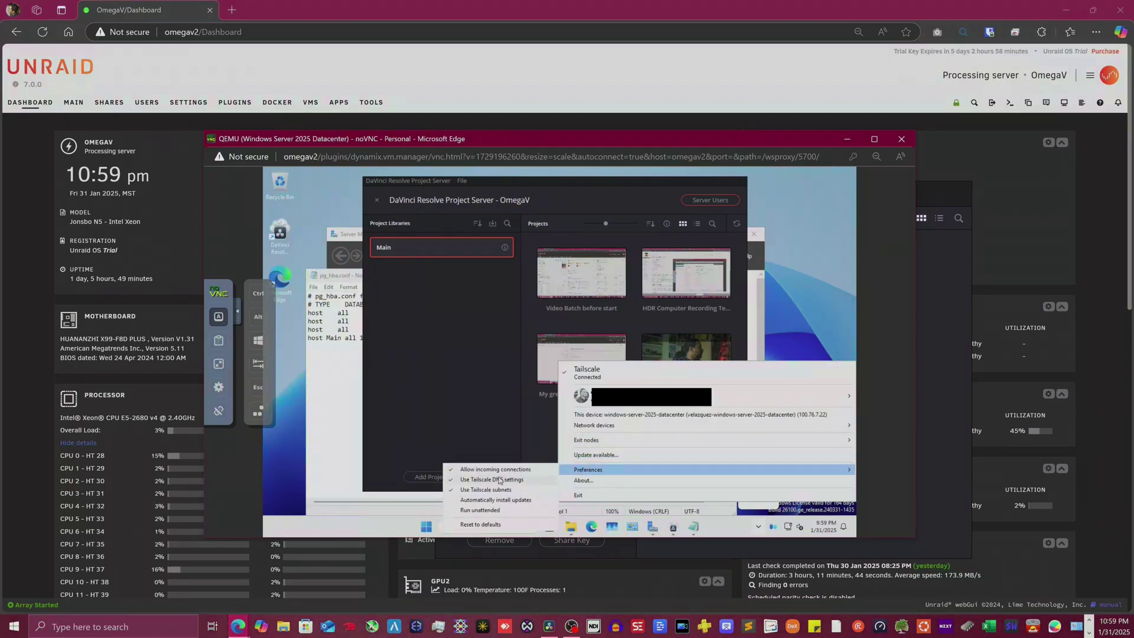
{"action": "left_click", "coordinate": [958, 414]}
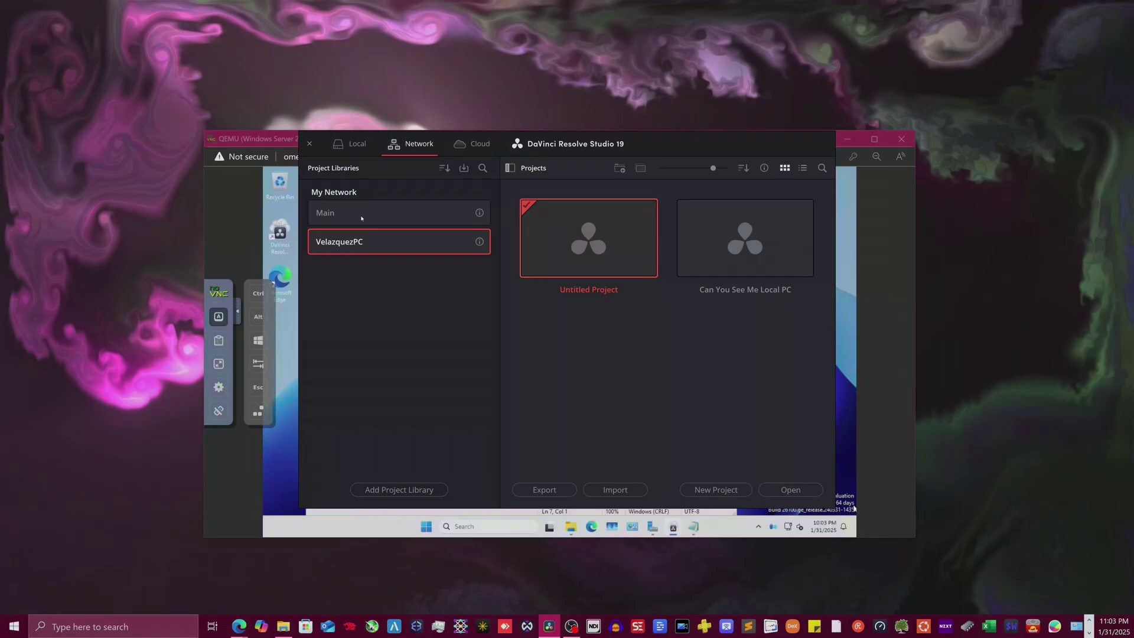
- Connect to the Main network library in DaVinci Resolve, show its details and move the Project Manager clear of the virtual machine
{"action": "left_click", "coordinate": [361, 217]}
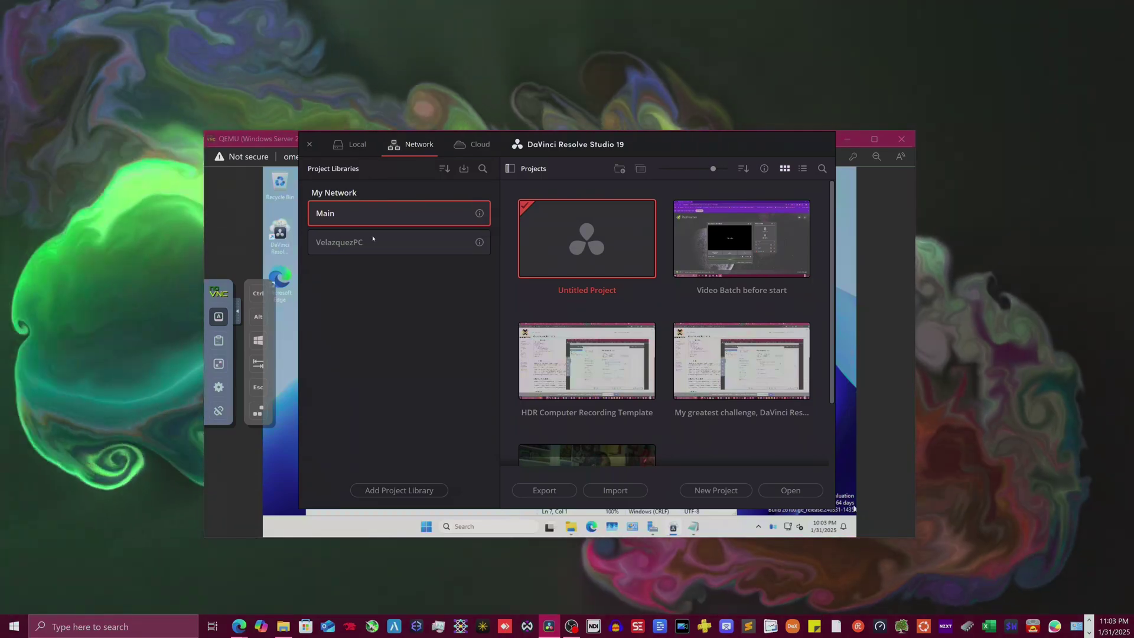
{"action": "left_click", "coordinate": [479, 214]}
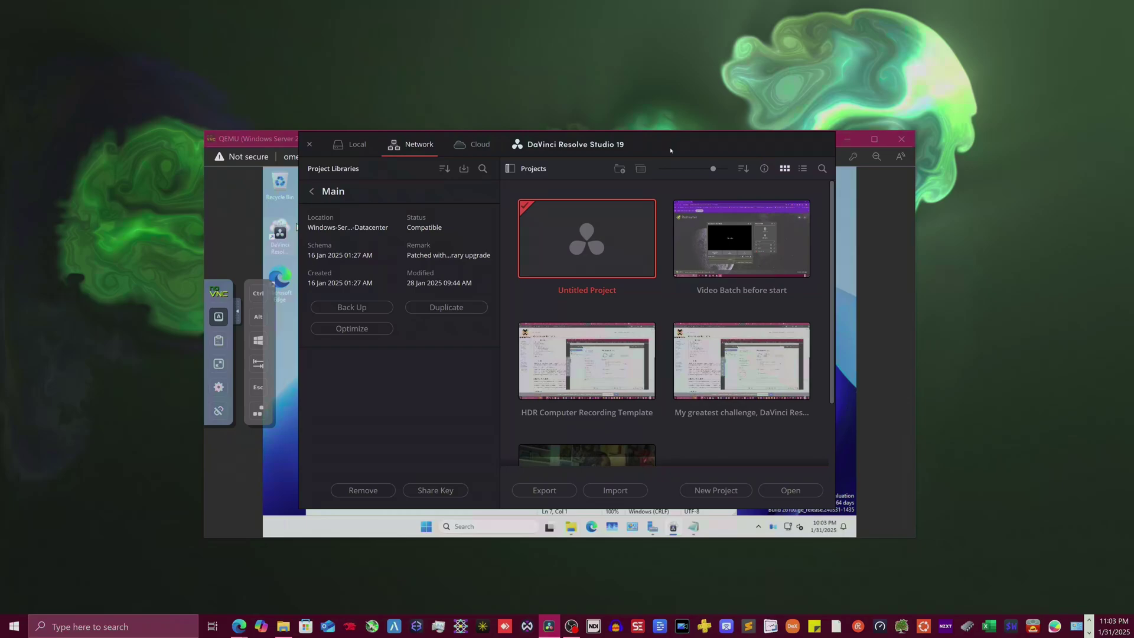
{"action": "left_click_drag", "start_coordinate": [677, 147], "coordinate": [949, 96]}
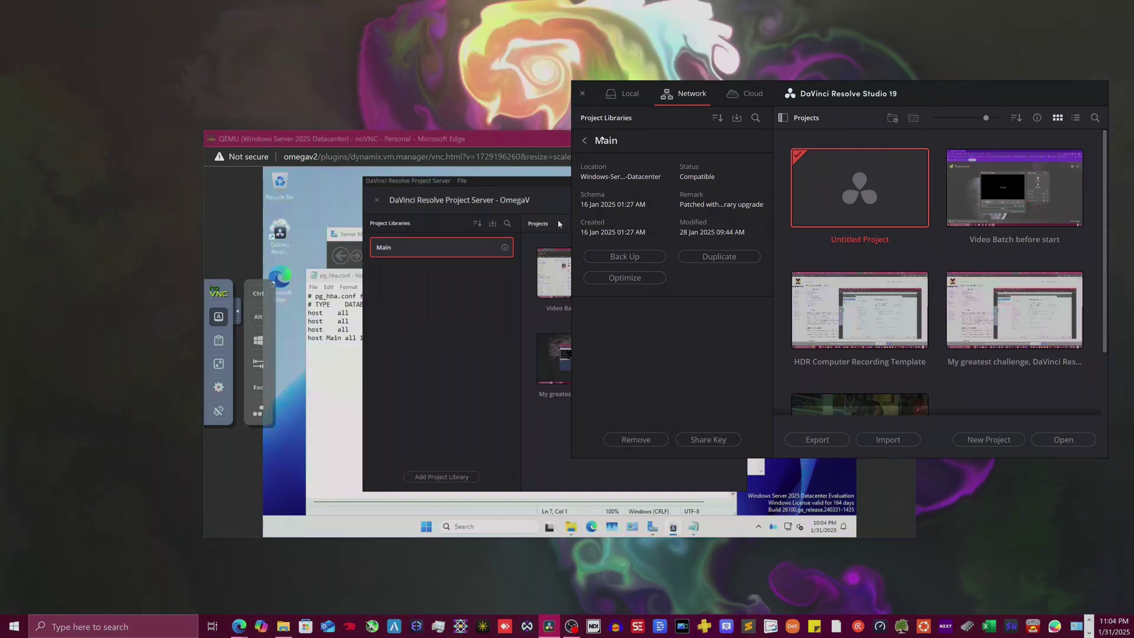
- Return to the network library list, start adding a project library and highlight the location 100.76.7.22 in the connection form
{"action": "left_click", "coordinate": [585, 141]}
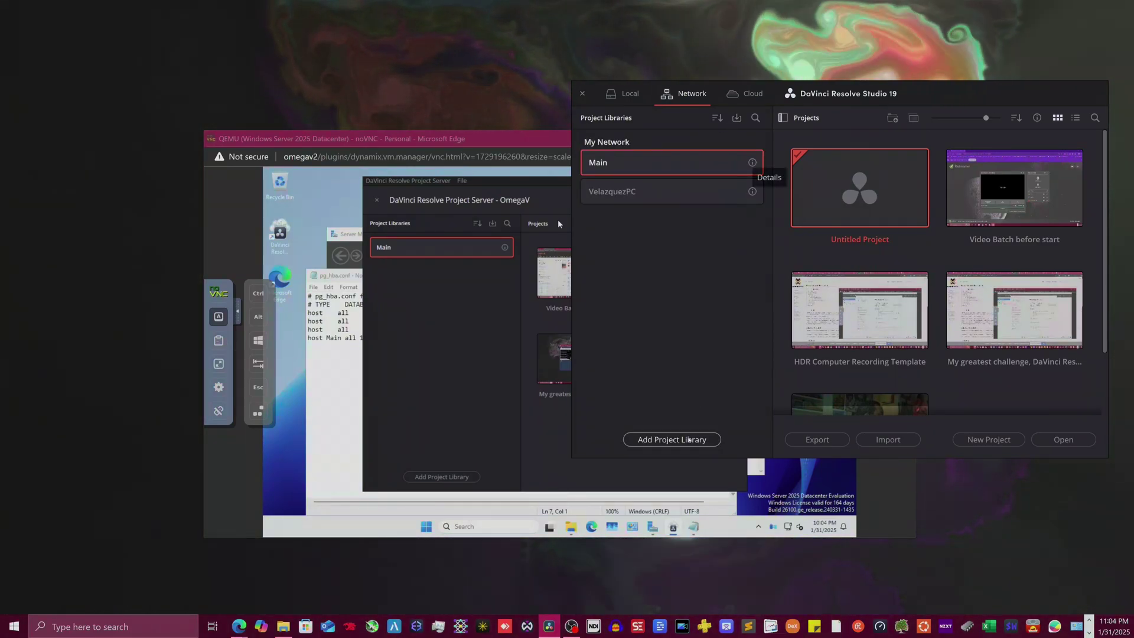
{"action": "left_click", "coordinate": [689, 440]}
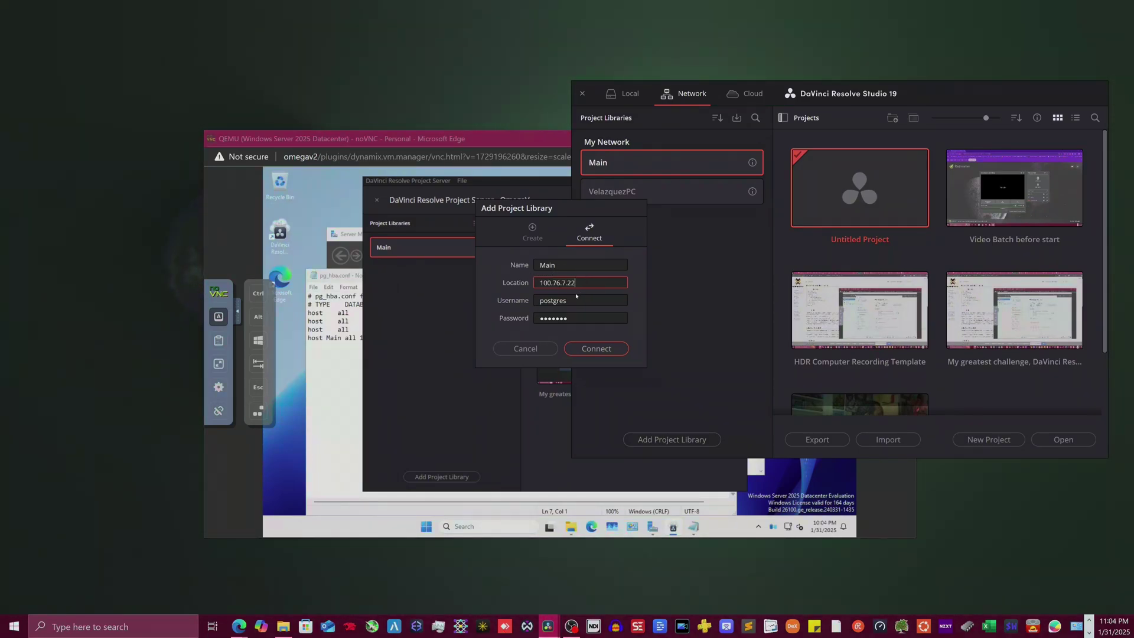
{"action": "left_click_drag", "start_coordinate": [581, 283], "coordinate": [533, 277]}
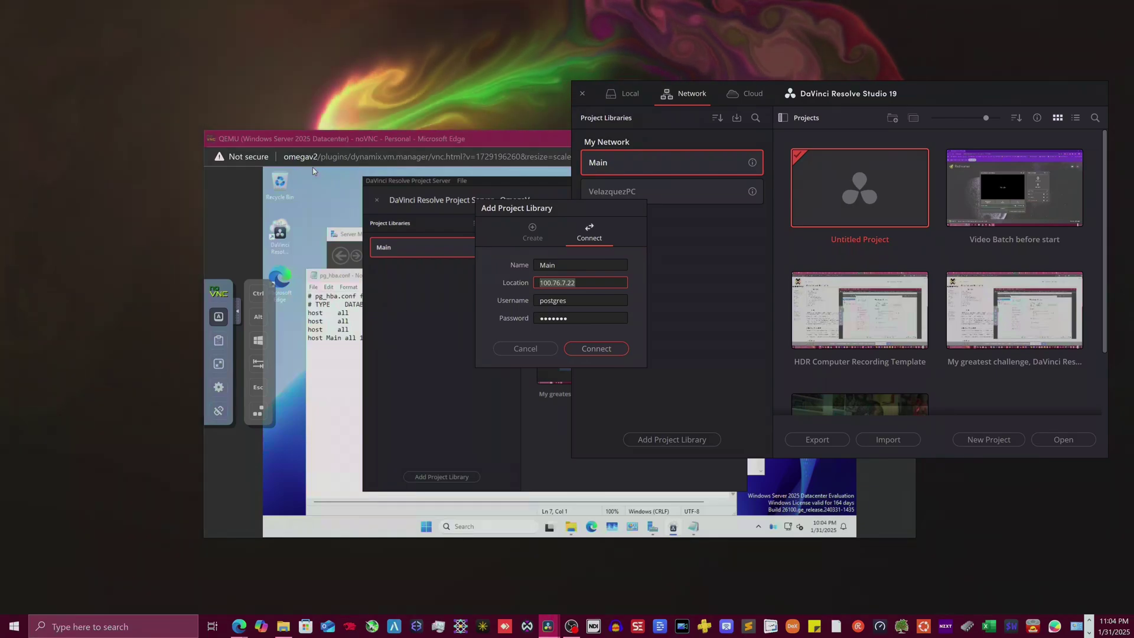
- Show pg_hba.conf in the virtual machine again, minimize that window and switch to the Default Windows Install folder
{"action": "left_click", "coordinate": [310, 343]}
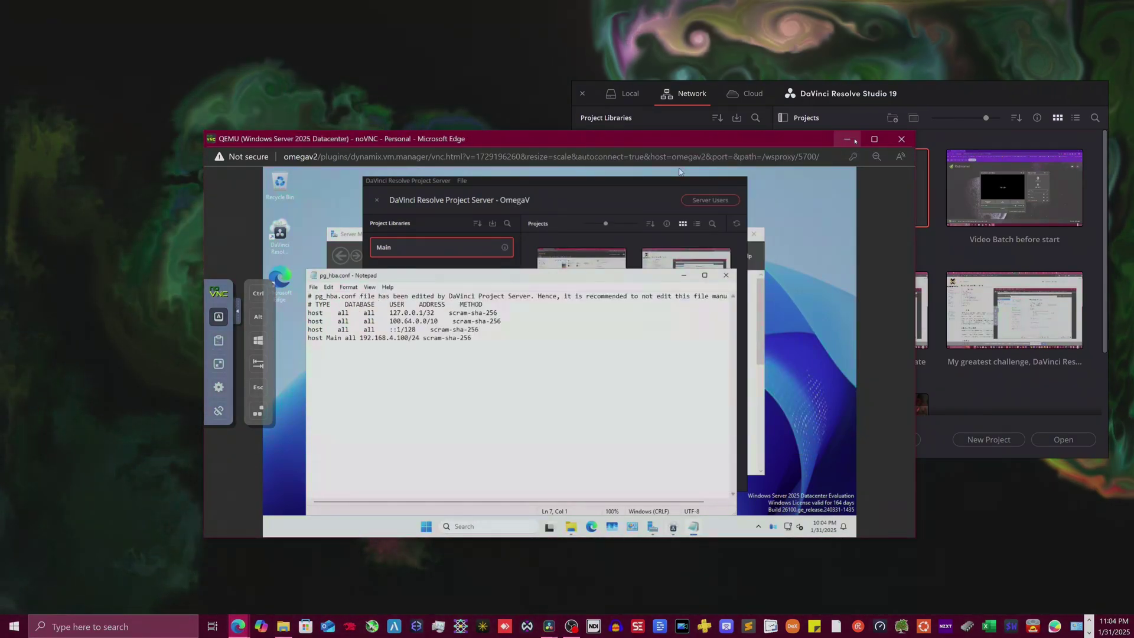
{"action": "left_click", "coordinate": [854, 141]}
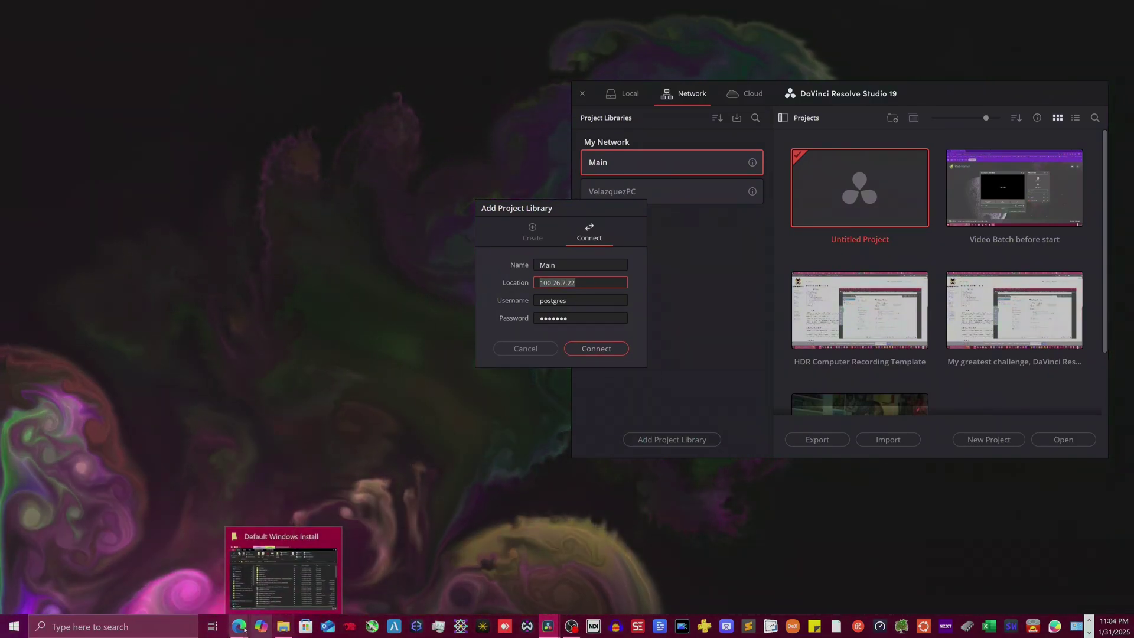
{"action": "left_click", "coordinate": [302, 573]}
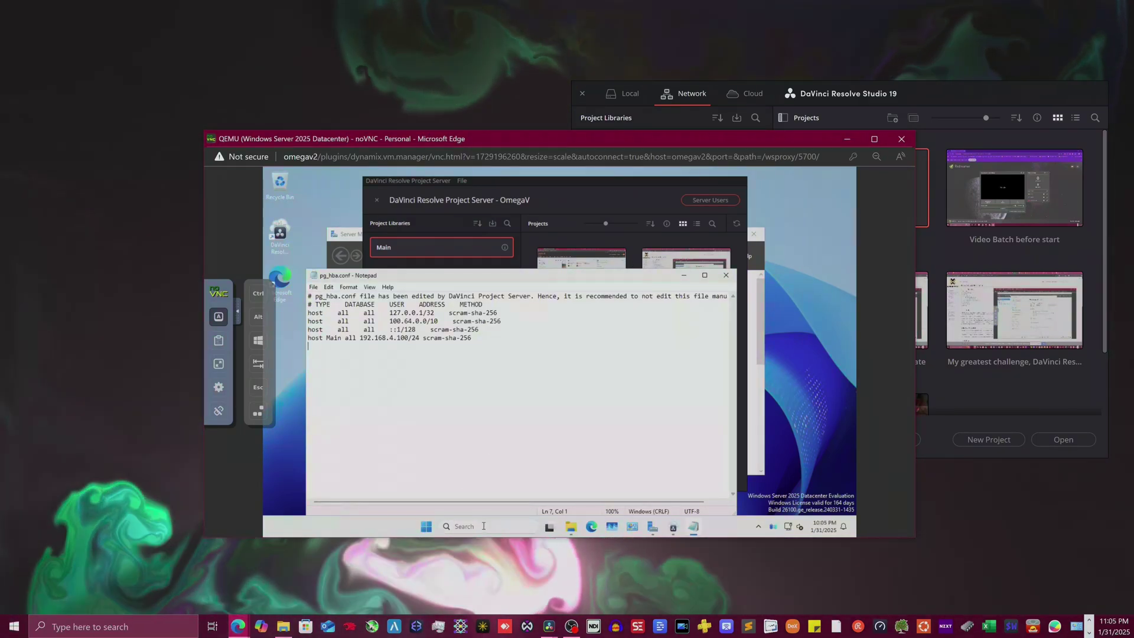
- Find Services in the virtual machine, restart the postgresql-x64-13 service and close the Services window
{"action": "left_click", "coordinate": [529, 526]}
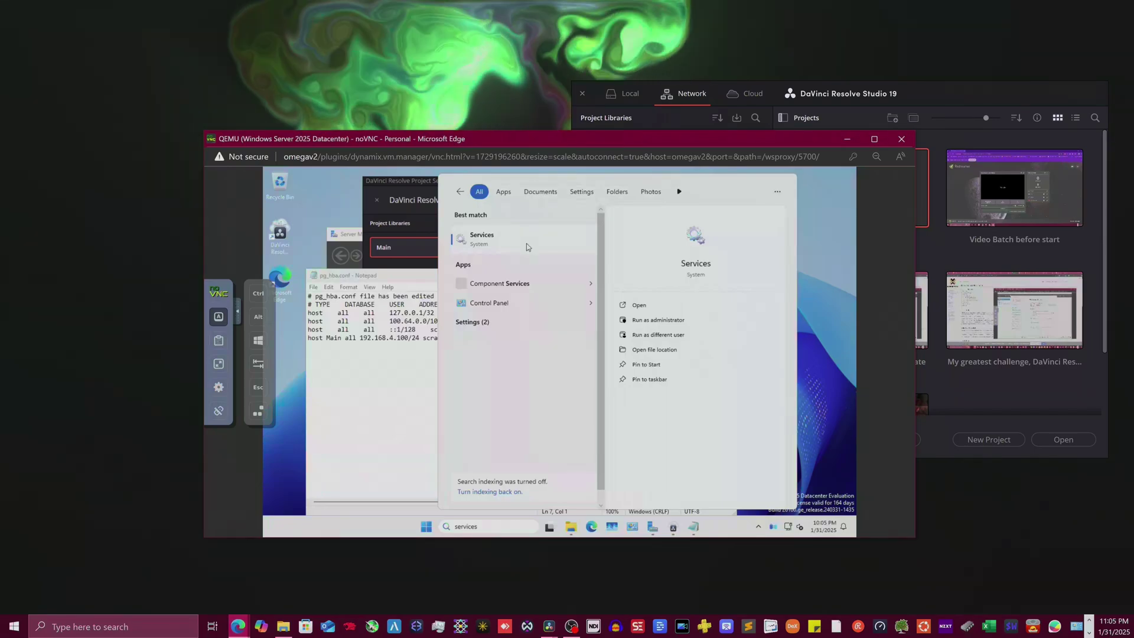
{"action": "left_click", "coordinate": [527, 246]}
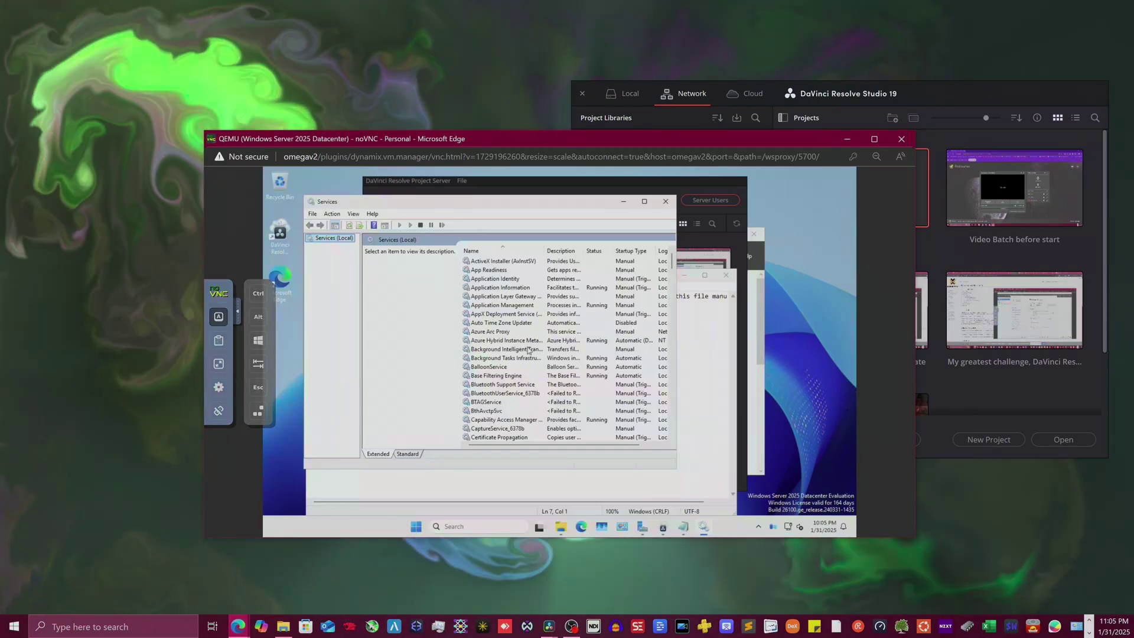
{"action": "left_click", "coordinate": [506, 350]}
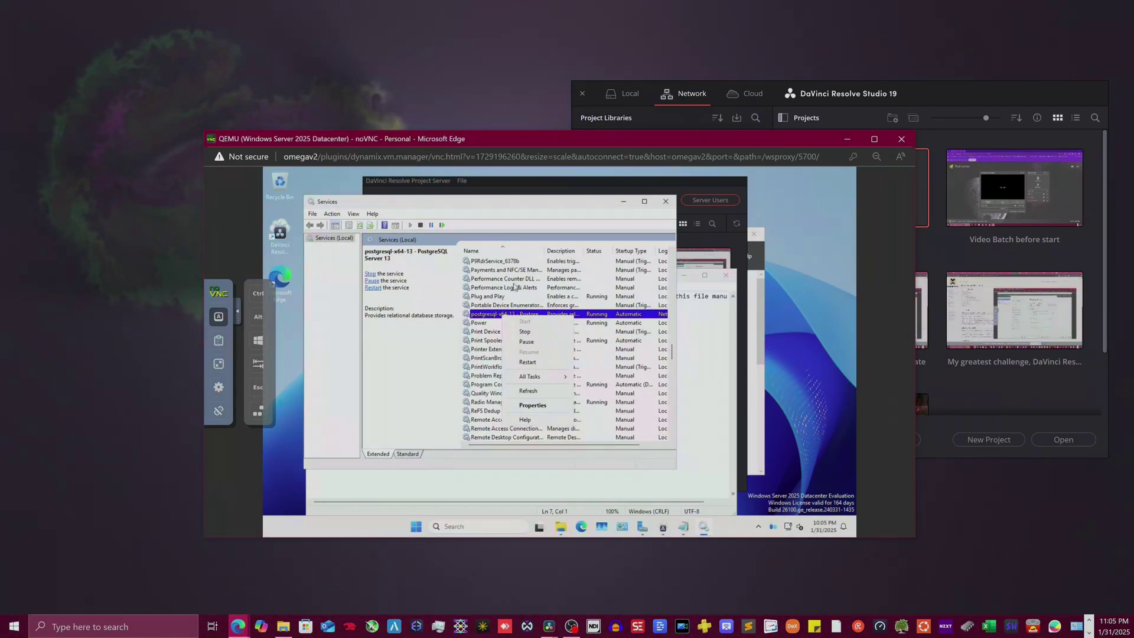
{"action": "left_click", "coordinate": [528, 362]}
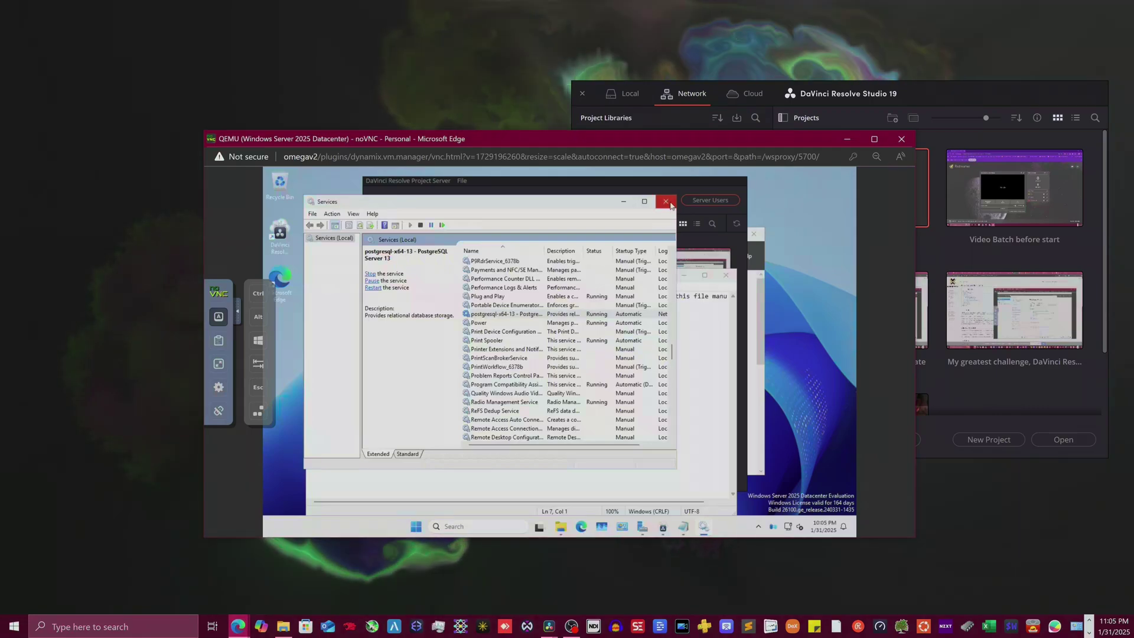
{"action": "left_click", "coordinate": [664, 204]}
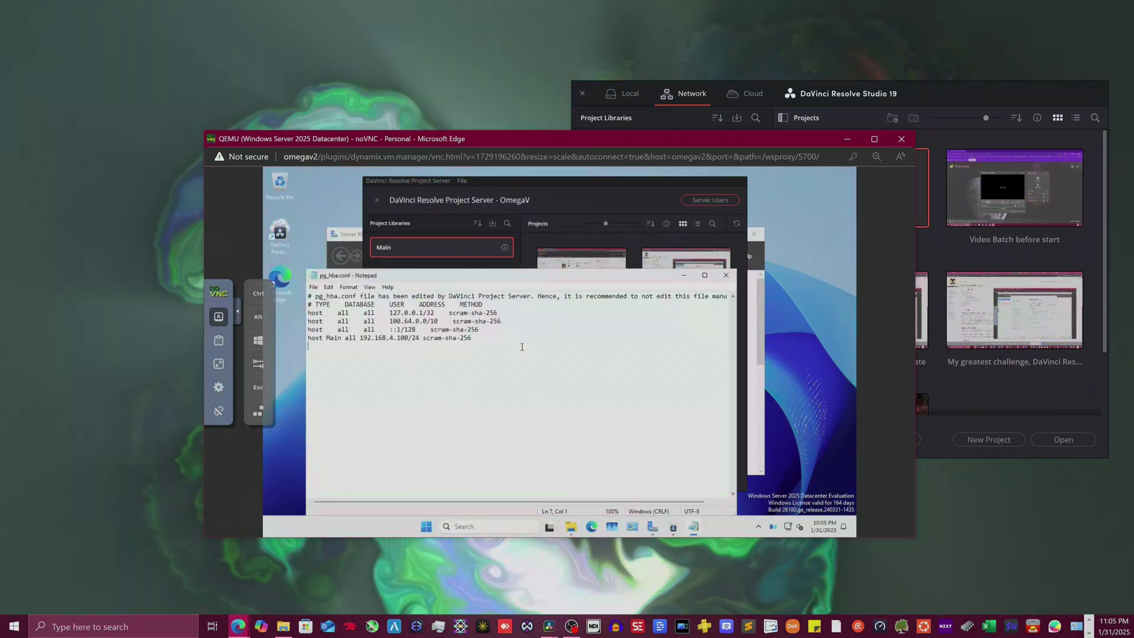
- Highlight the 100.64.0.0/10 host line in pg_hba.conf, and search the virtual machine for Services without opening it
{"action": "left_click", "coordinate": [507, 325]}
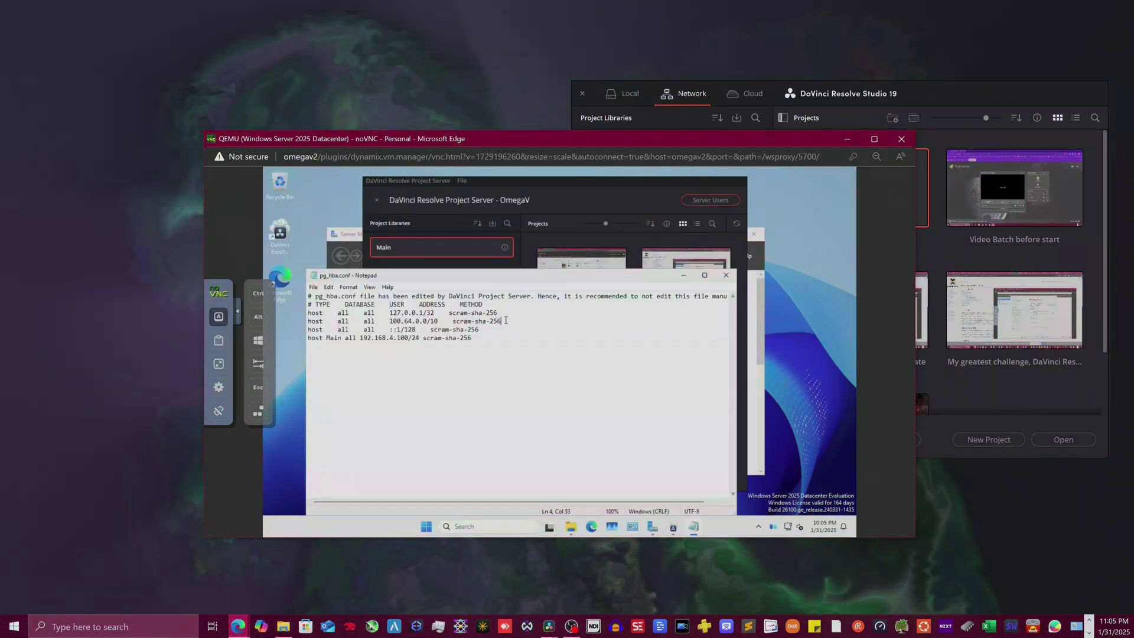
{"action": "left_click_drag", "start_coordinate": [501, 322], "coordinate": [307, 321]}
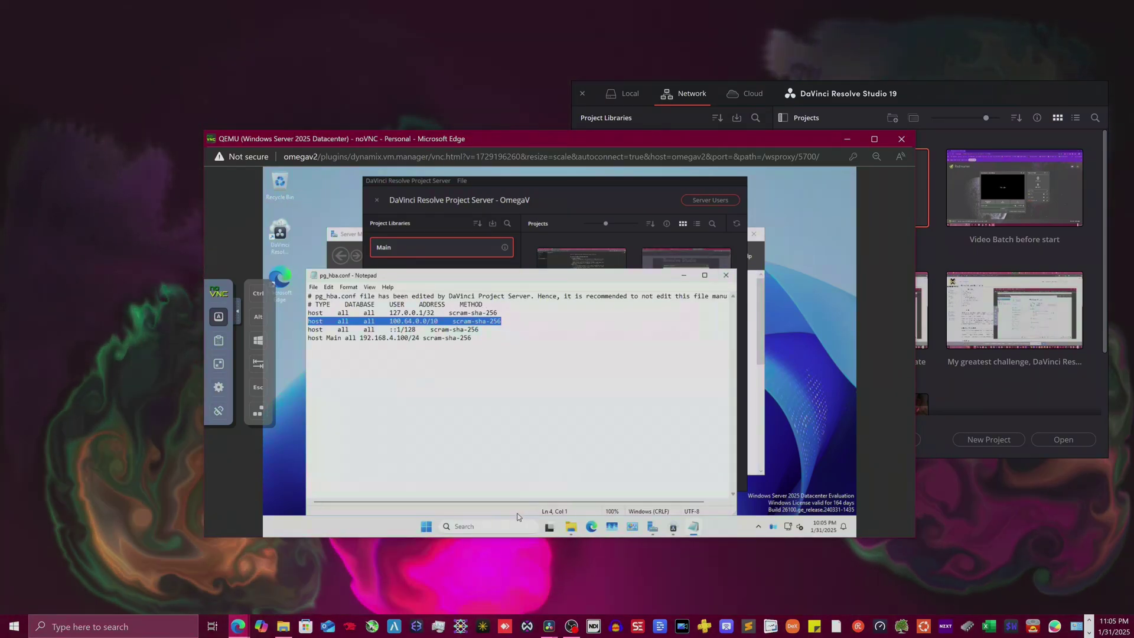
{"action": "left_click", "coordinate": [518, 521]}
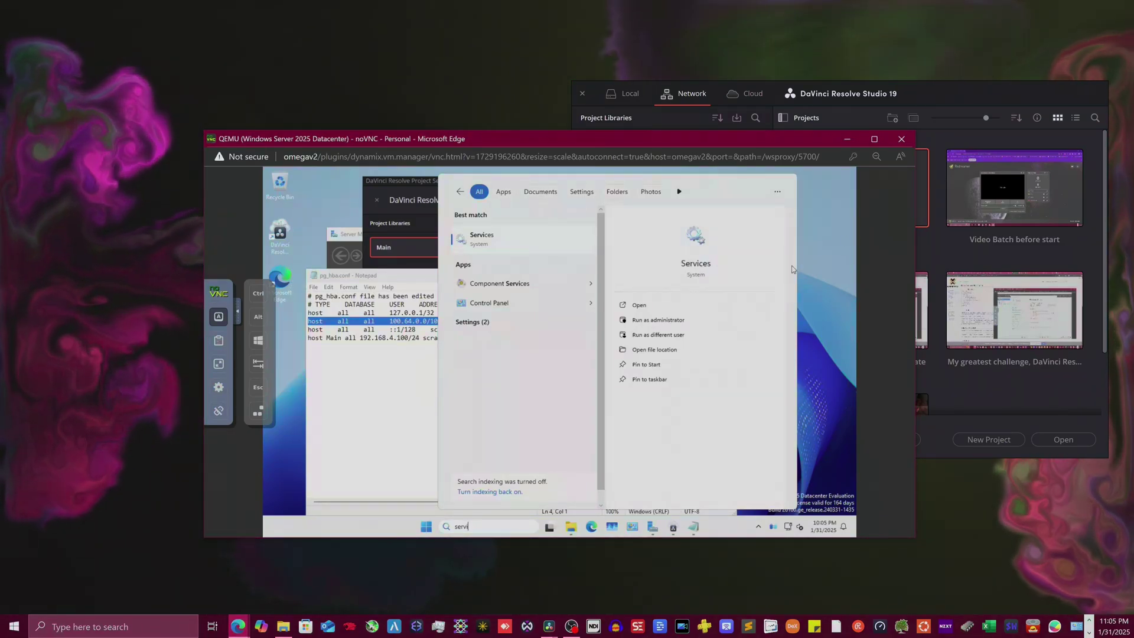
{"action": "left_click", "coordinate": [837, 265]}
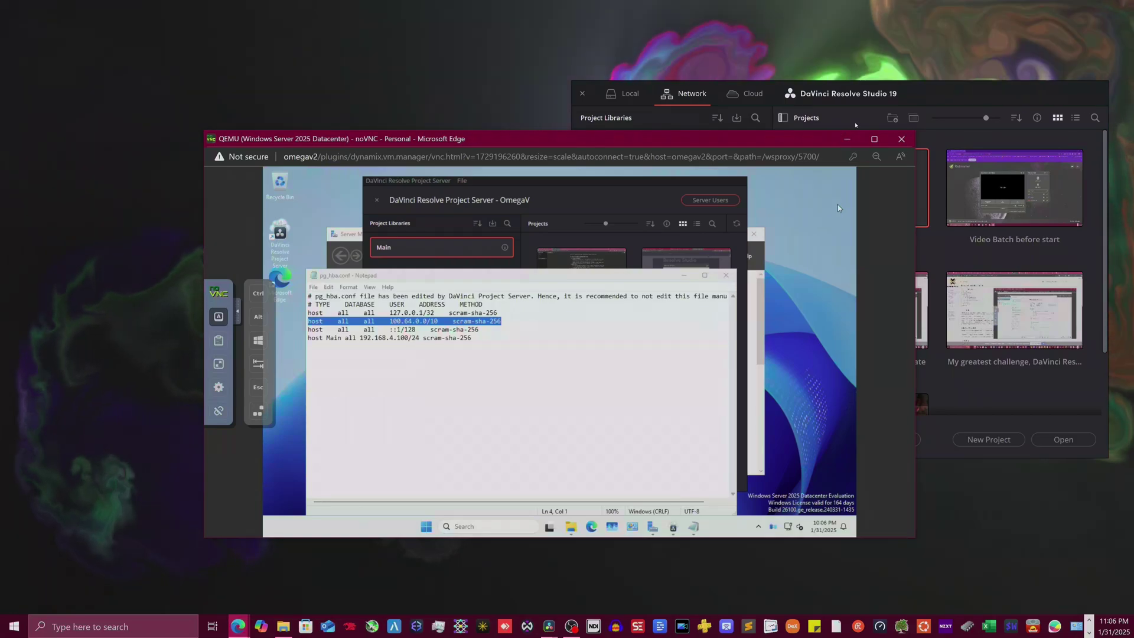
- Switch to DaVinci Resolve, review the name and location fields, and connect the Main project library at 100.76.7.22
{"action": "left_click", "coordinate": [857, 104]}
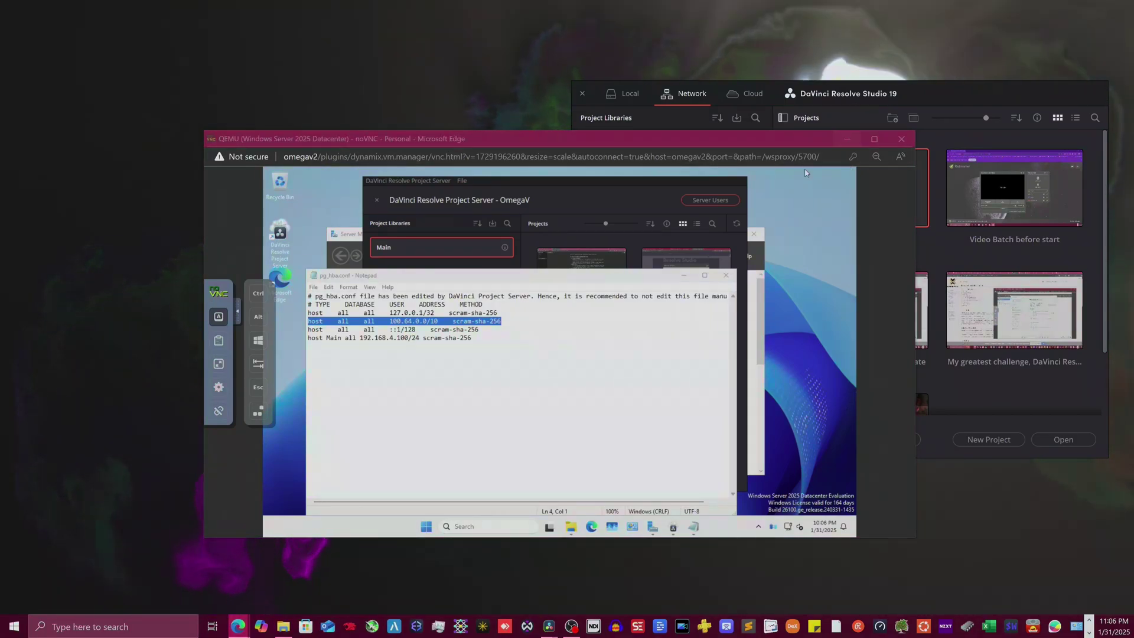
{"action": "key", "text": "super+Down"}
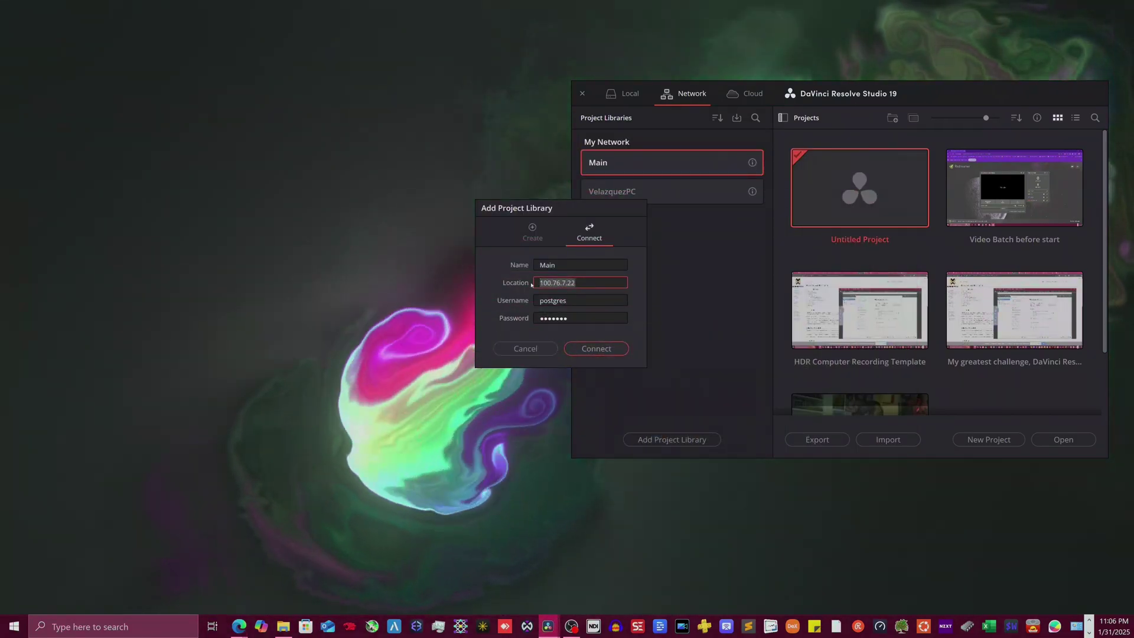
{"action": "key", "text": "shift+Tab"}
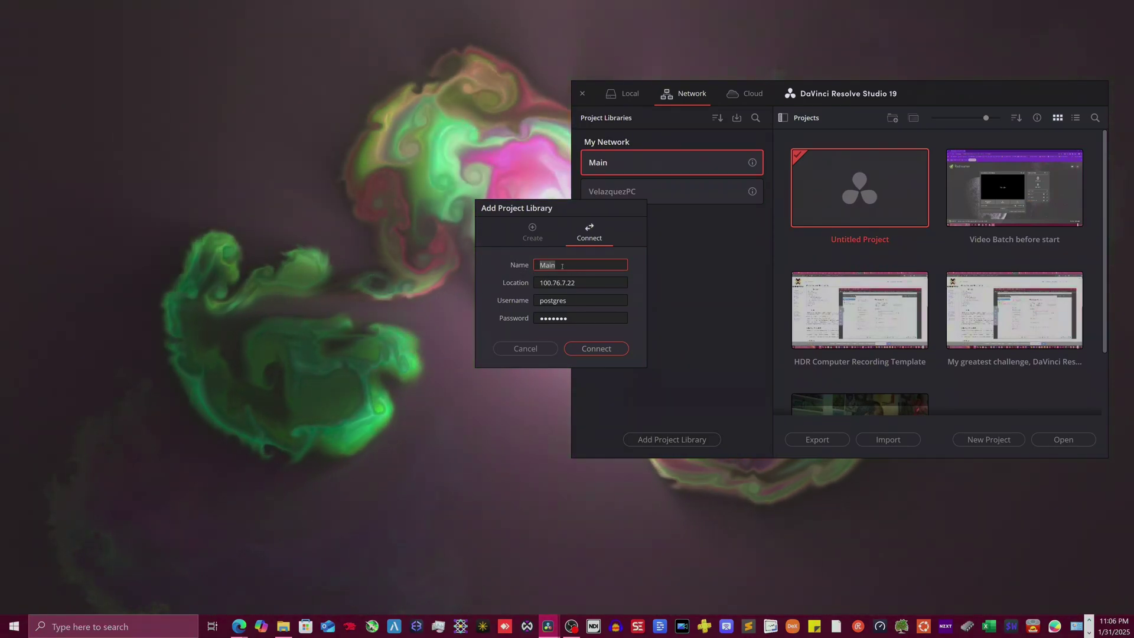
{"action": "key", "text": "Tab"}
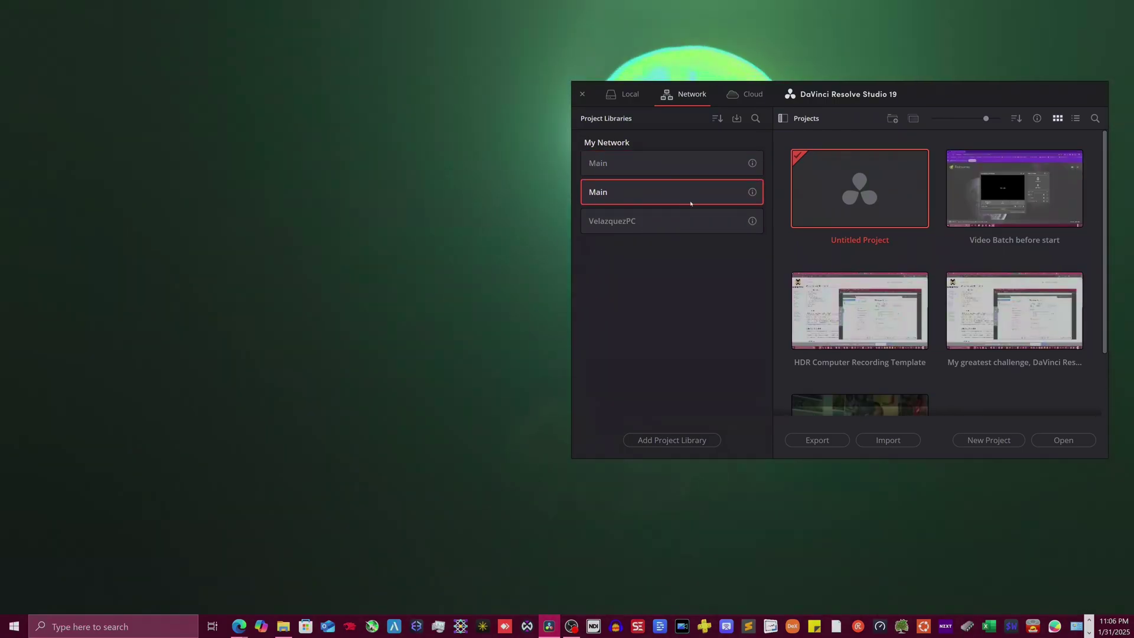
- Compare the details of the two Main network libraries, including their locations
{"action": "left_click", "coordinate": [752, 165]}
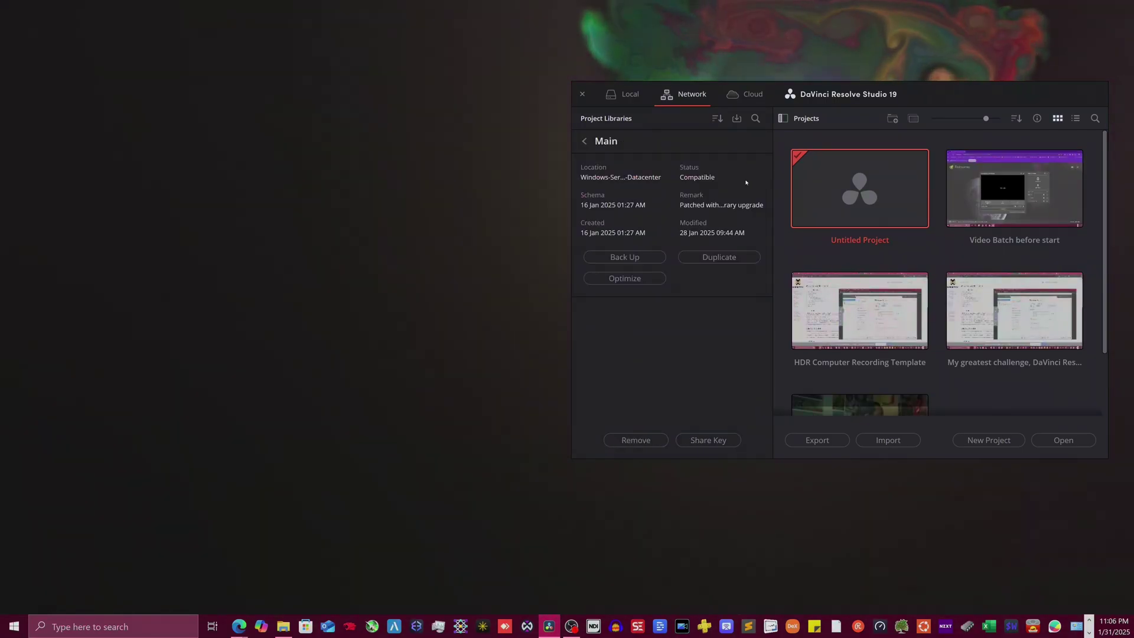
{"action": "key", "text": "Escape"}
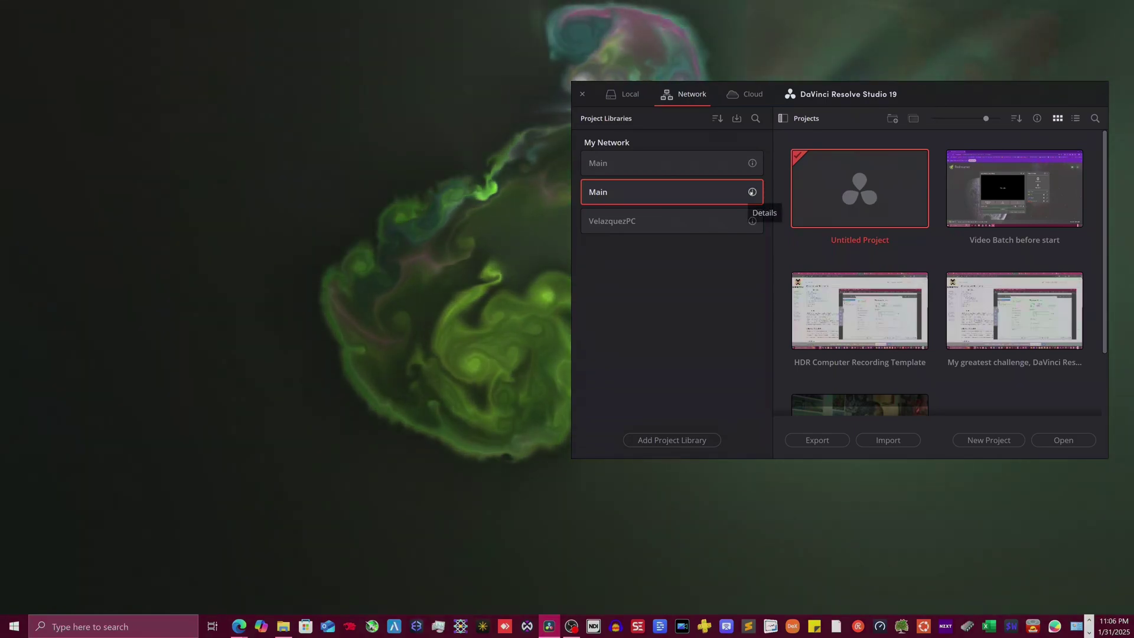
{"action": "left_click", "coordinate": [752, 192]}
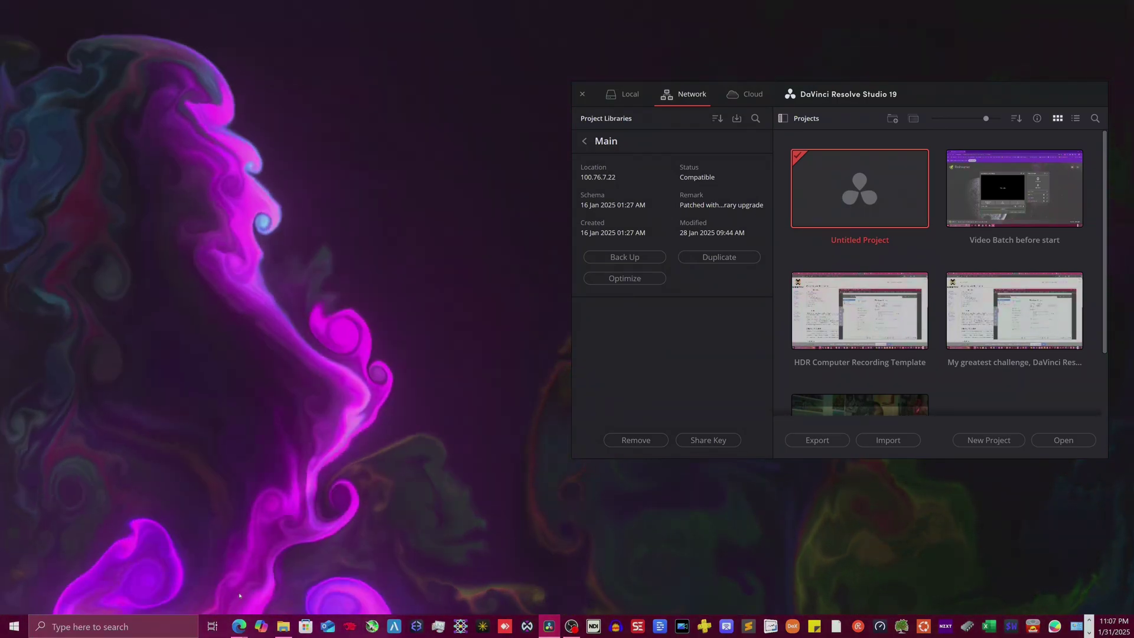
- Return to the virtual machine, move the pg_hba.conf window clear and highlight the 100.64.0.0/10 entry's address and scram-sha-256 method
{"action": "mouse_move", "coordinate": [240, 631]}
{"action": "left_click", "coordinate": [289, 608]}
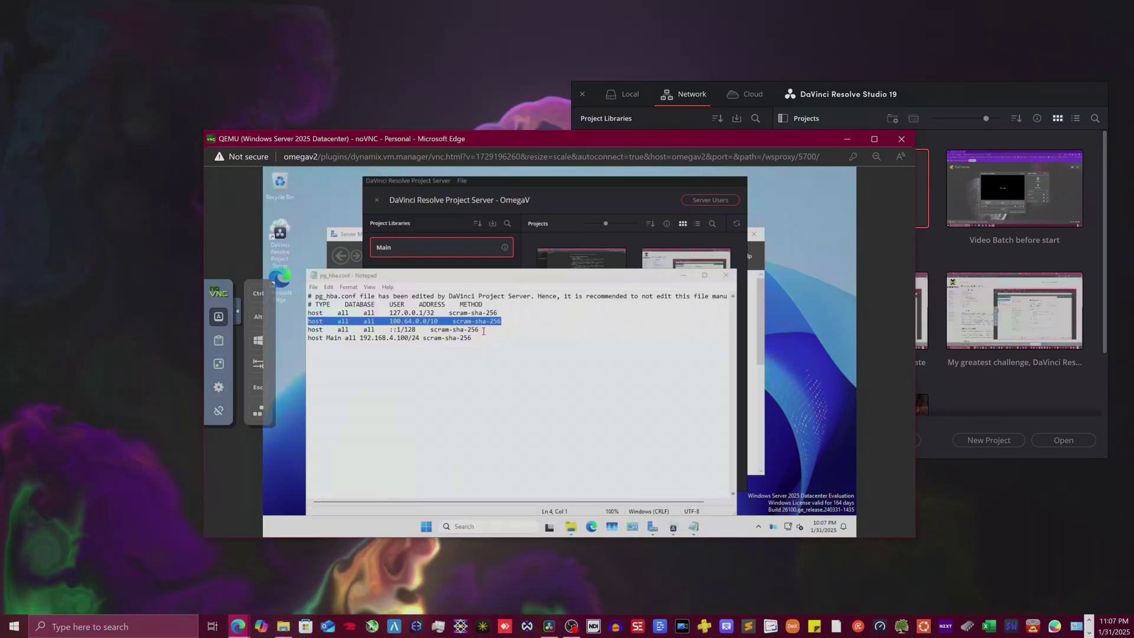
{"action": "left_click_drag", "start_coordinate": [538, 276], "coordinate": [631, 203]}
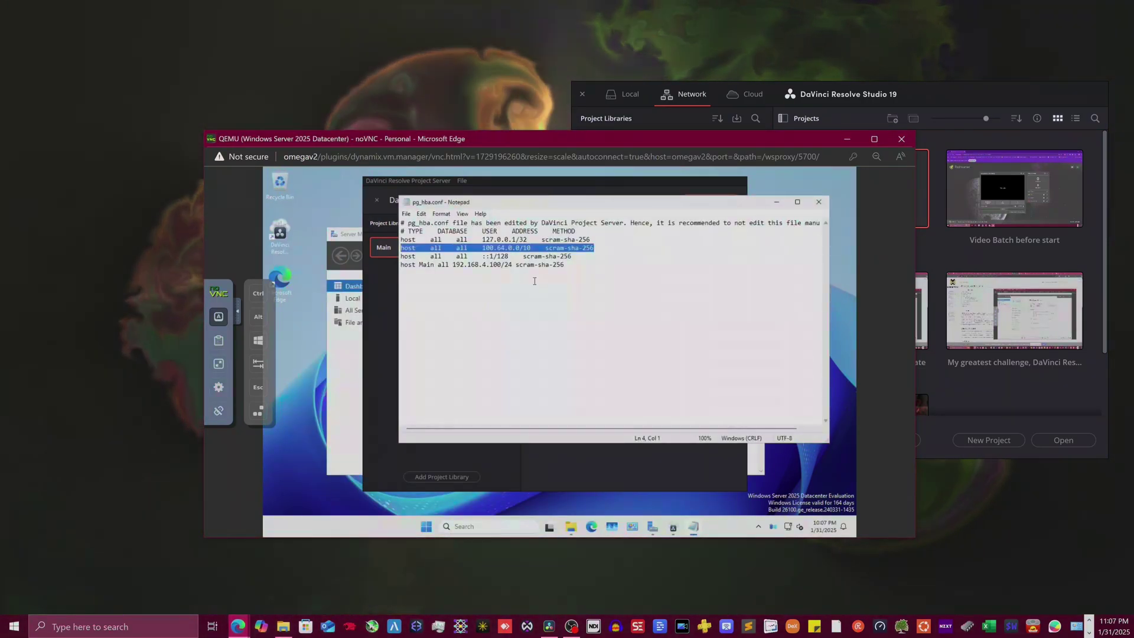
{"action": "left_click", "coordinate": [600, 250]}
{"action": "left_click_drag", "start_coordinate": [600, 251], "coordinate": [389, 254]}
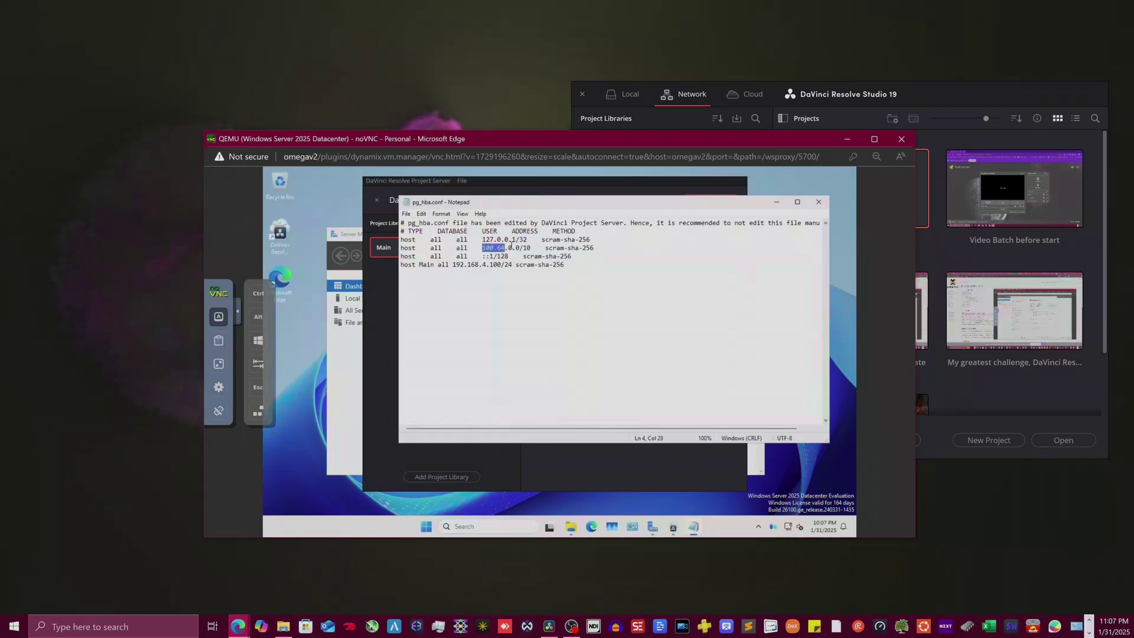
{"action": "left_click_drag", "start_coordinate": [481, 248], "coordinate": [596, 246]}
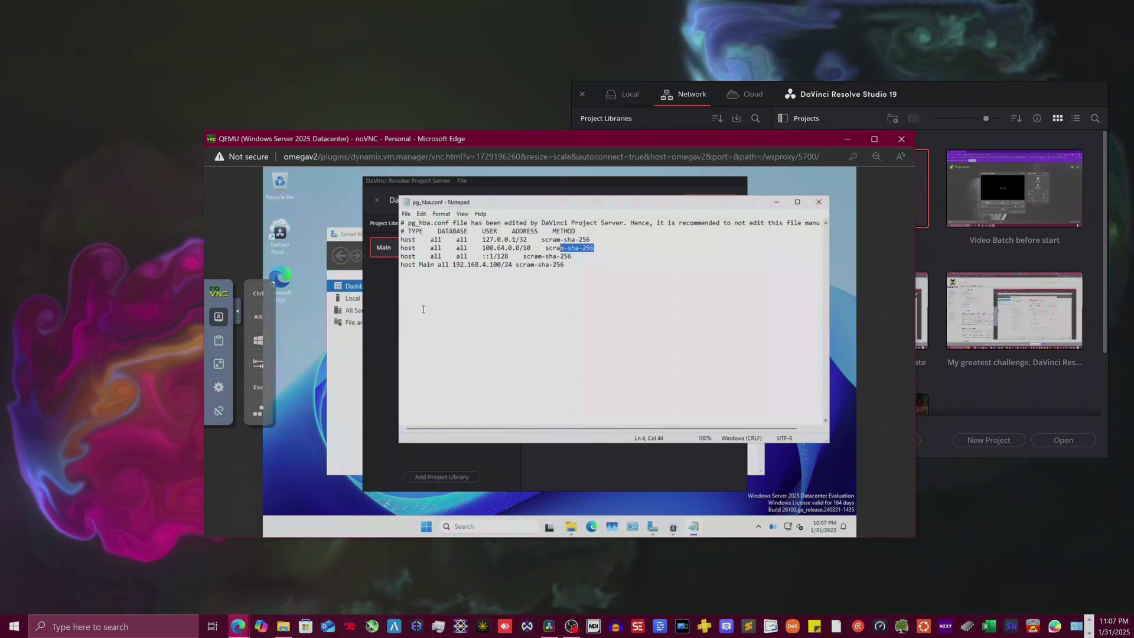
- Return to the network library list in DaVinci Resolve, select the Main library at 100.76.7.22 and switch back to pg_hba.conf
{"action": "key", "text": "alt+Tab"}
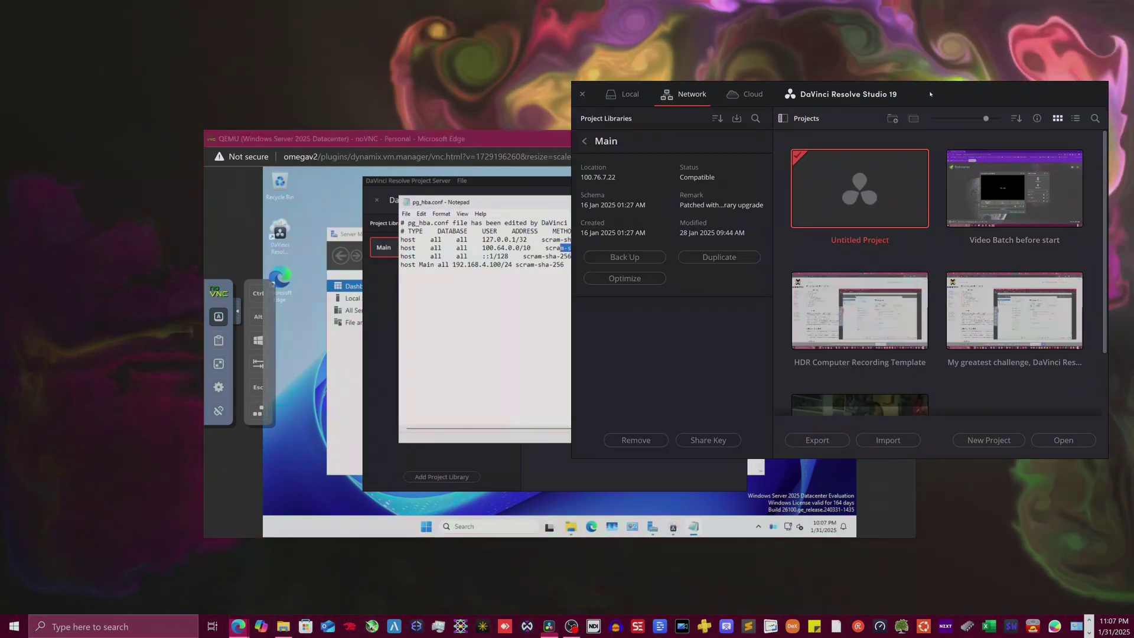
{"action": "left_click", "coordinate": [587, 142]}
{"action": "left_click", "coordinate": [614, 190]}
{"action": "left_click", "coordinate": [495, 307]}
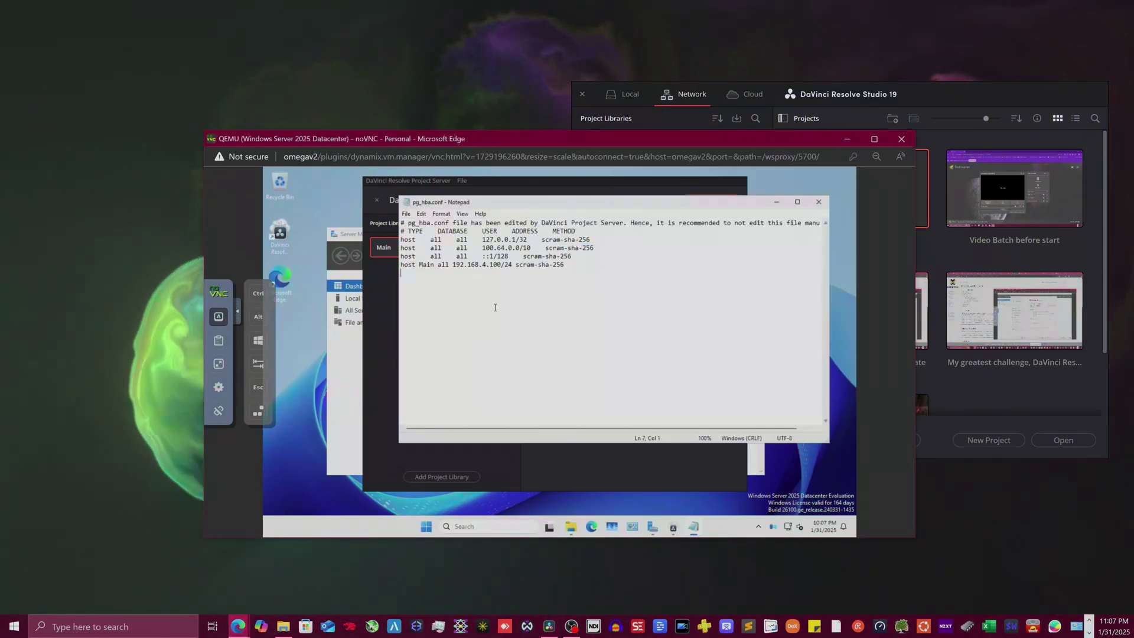